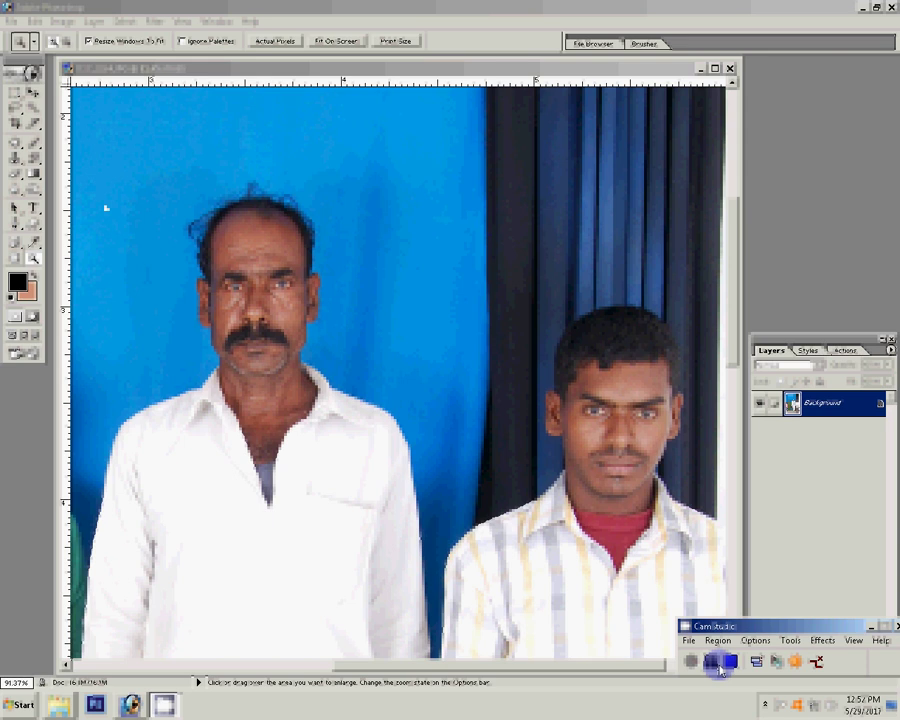
# Step: Set DSC_0264.JPG's document width to 4 inches in Image Size, keeping proportions
pyautogui.click(62, 21)
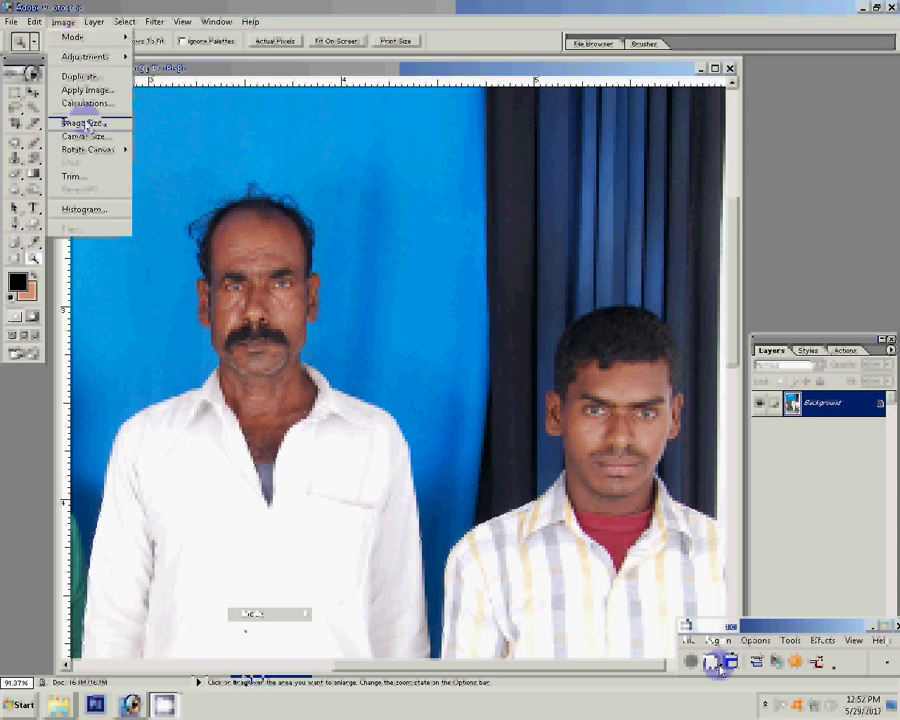
pyautogui.click(84, 122)
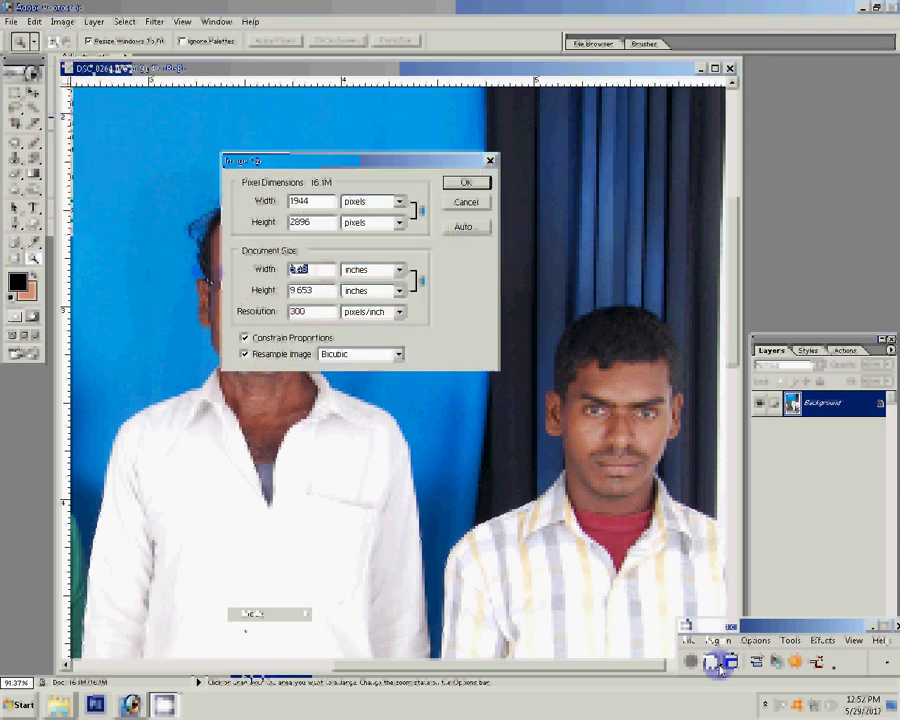
pyautogui.write('4')
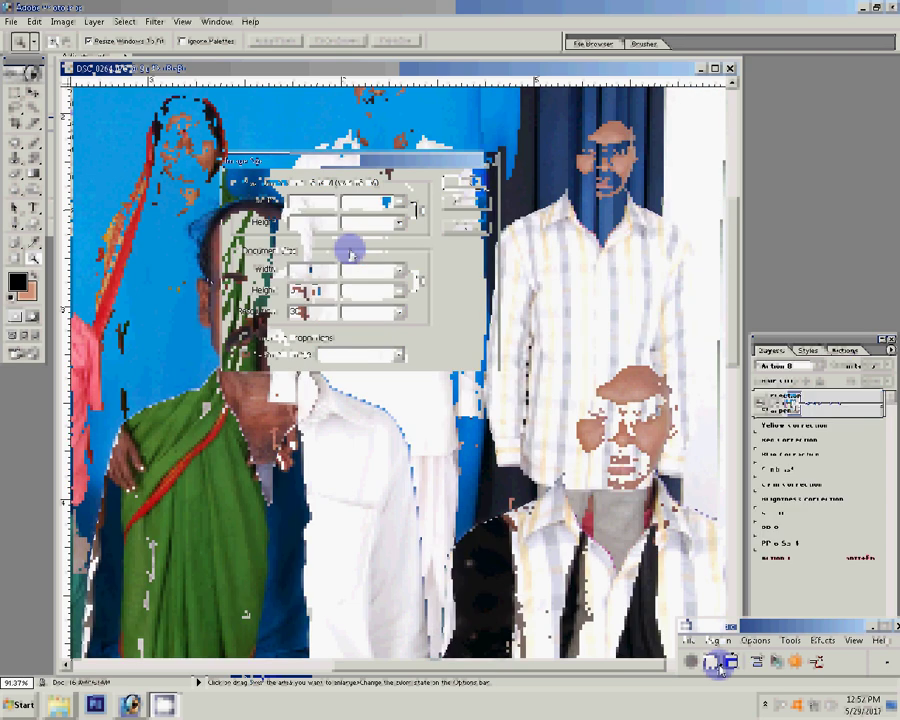
pyautogui.click(818, 559)
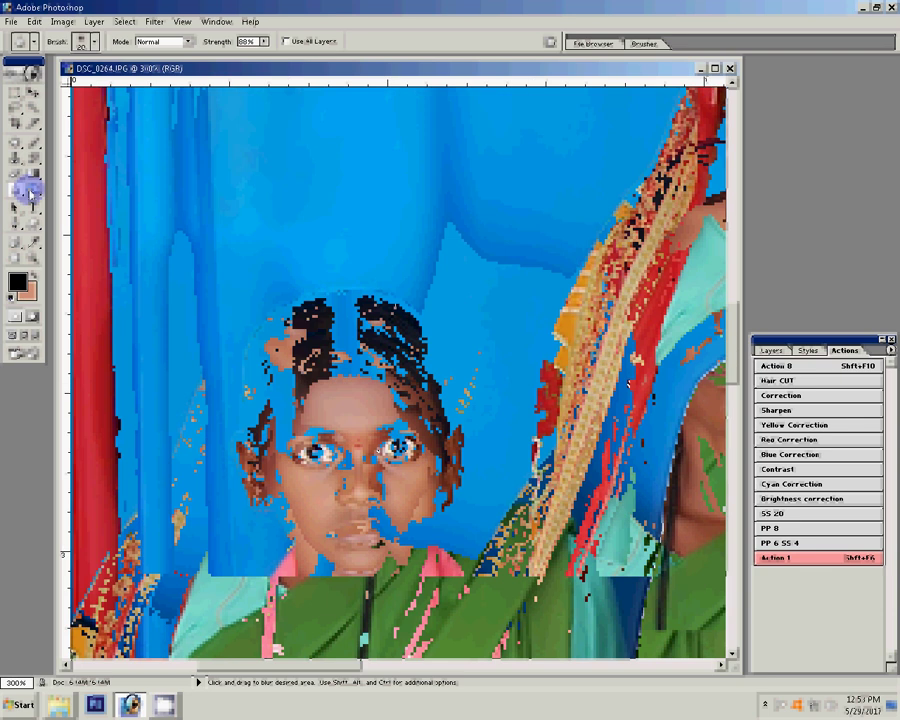
# Step: Switch to the Dodge tool with a brush size of 10 to 20 pixels
pyautogui.click(31, 188)
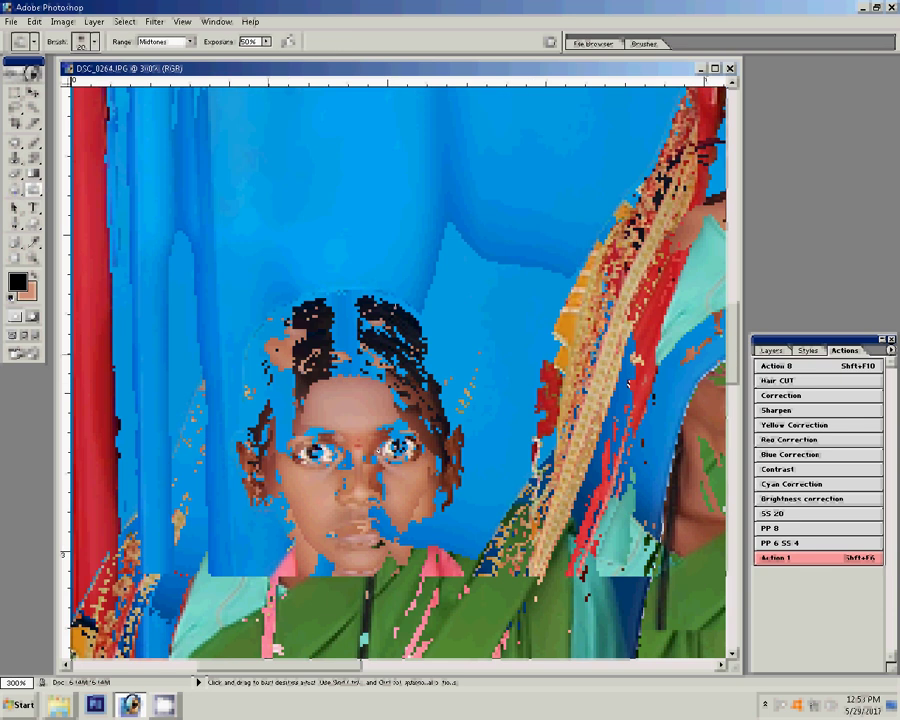
pyautogui.press('[')
pyautogui.press('[')
pyautogui.press('[')
pyautogui.press(']')
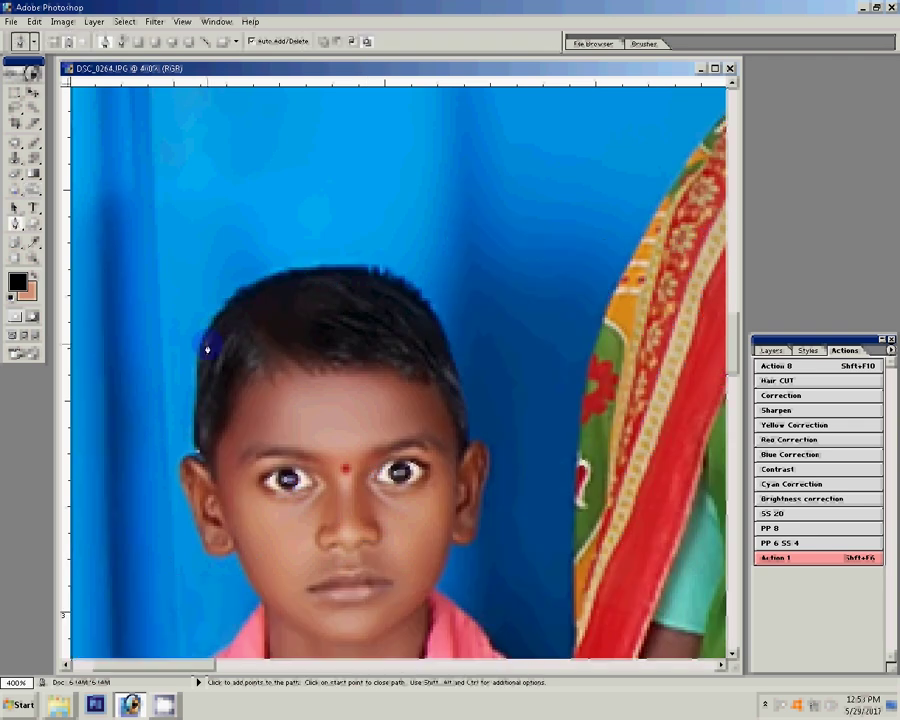
# Step: Place Pen anchor points from the boy's hair to the woman's sari neckline, panning between them
pyautogui.click(229, 292)
pyautogui.moveTo(498, 458); pyautogui.dragTo(380, 254)
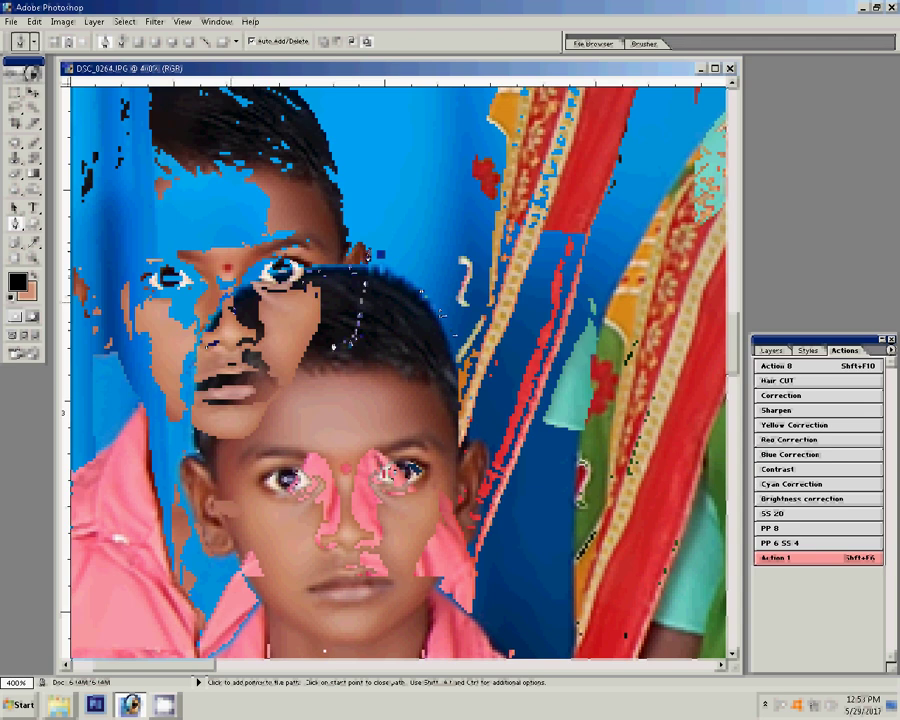
pyautogui.moveTo(245, 242); pyautogui.dragTo(246, 138)
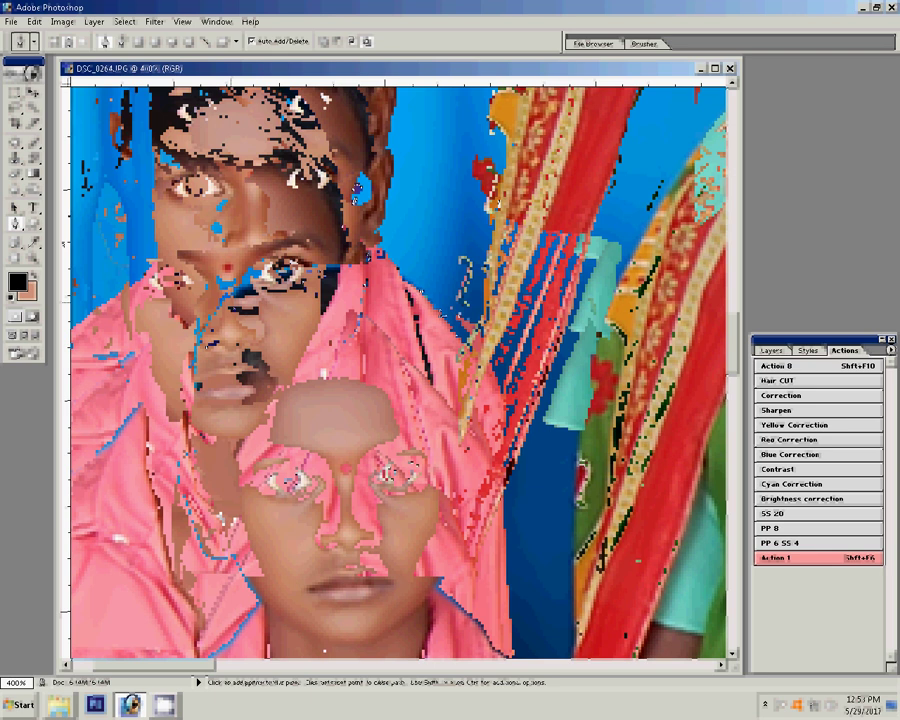
pyautogui.moveTo(321, 223); pyautogui.dragTo(318, 345)
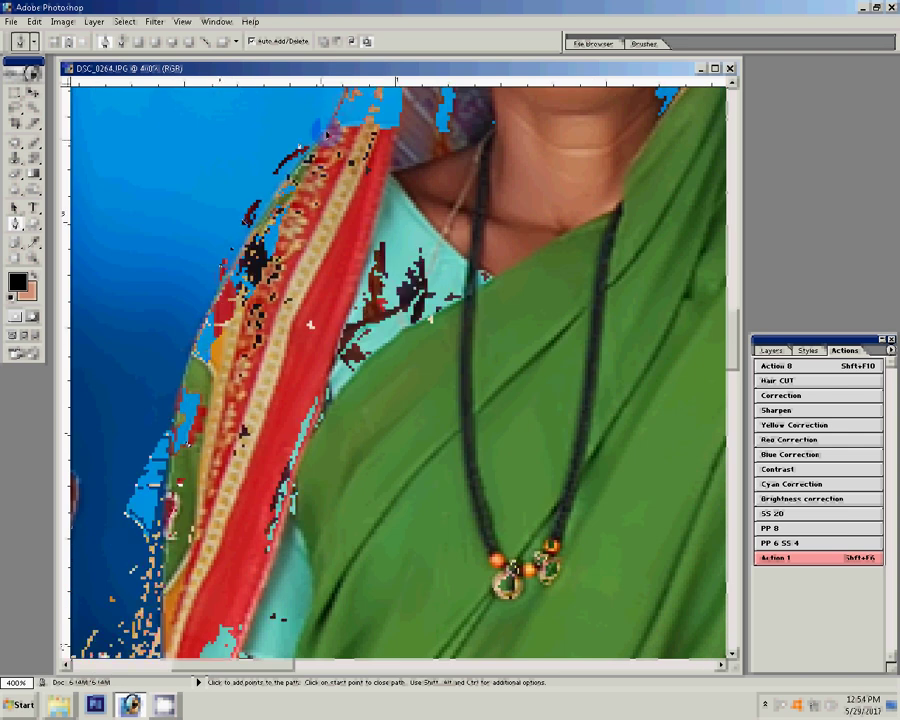
pyautogui.scroll(3, 311, 322)
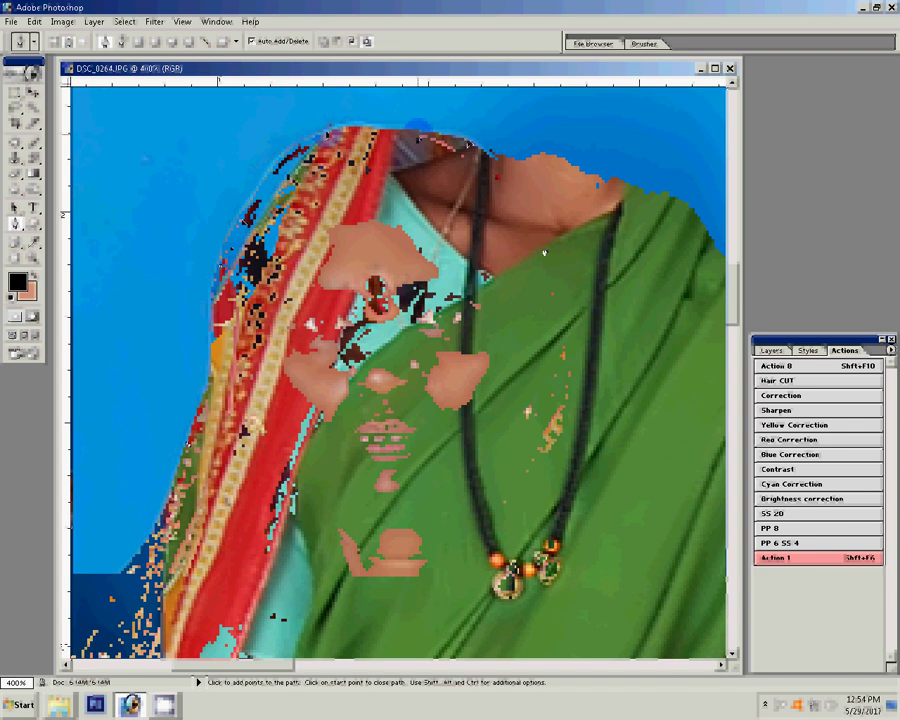
pyautogui.click(544, 251)
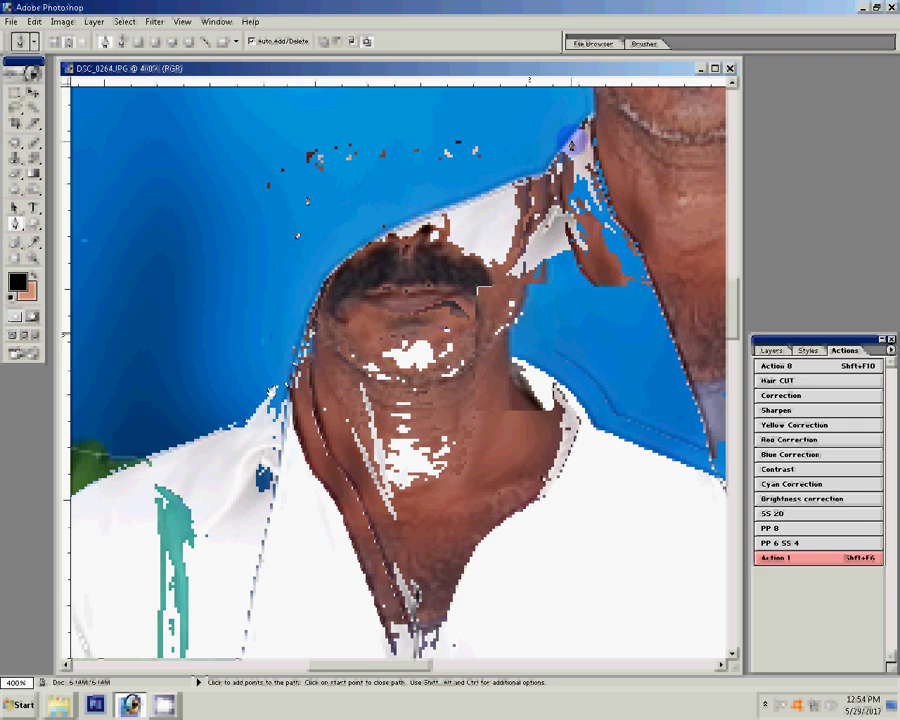
# Step: Smudge edges with a 10 px brush, then add a Pen point on the shirt shoulder
pyautogui.press('r')
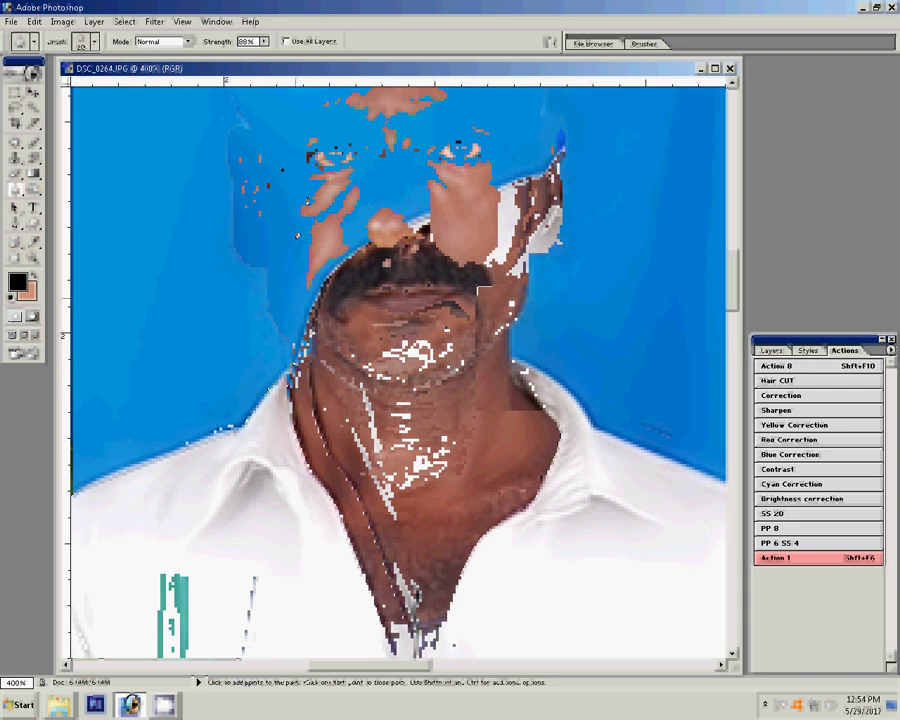
pyautogui.press('[')
pyautogui.press('p')
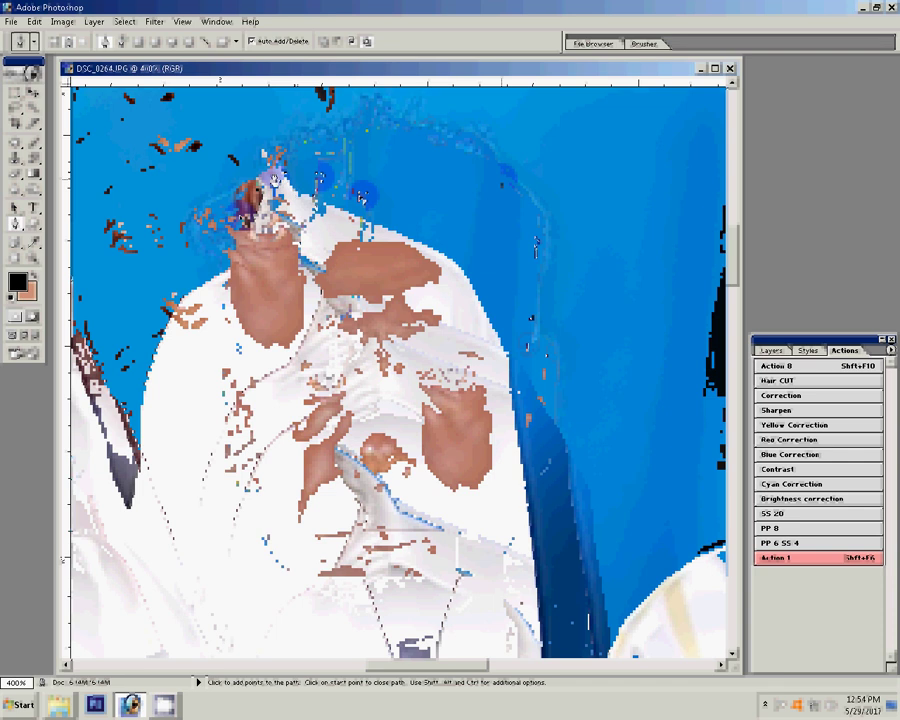
pyautogui.click(432, 255)
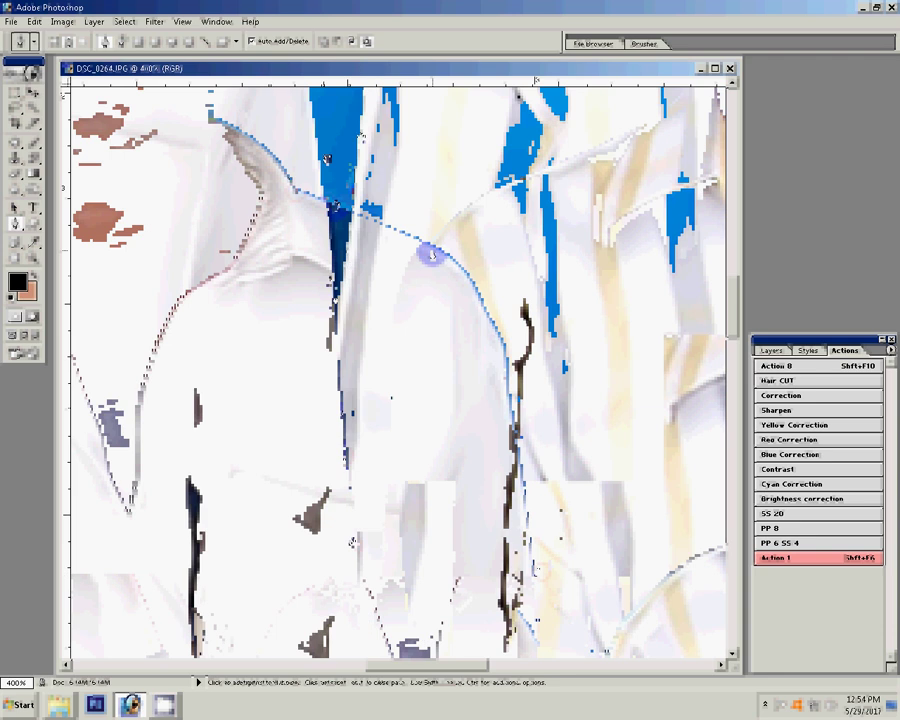
pyautogui.moveTo(432, 255); pyautogui.dragTo(217, 462)
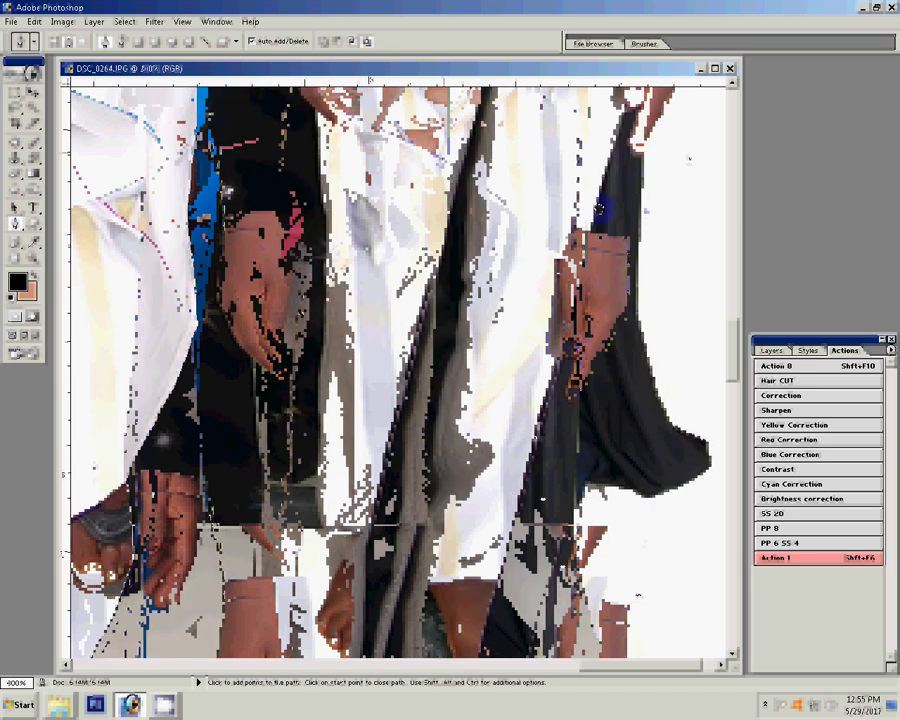
# Step: Zoom out to 200% and add outline points along the grey and white trousers
pyautogui.hotkey('ctrl', '-')
pyautogui.hotkey('ctrl', '-')
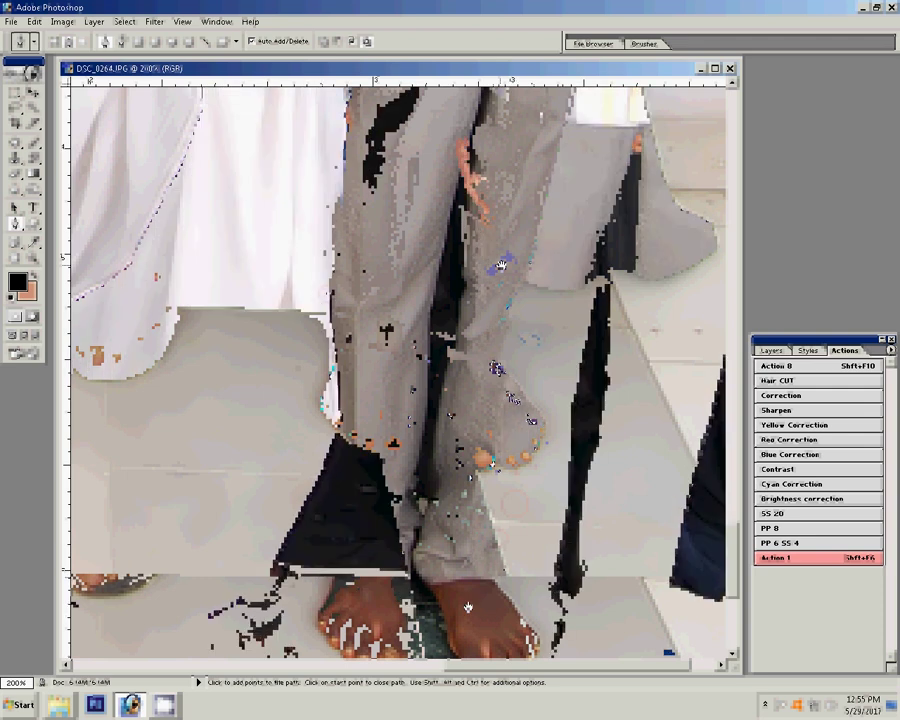
pyautogui.click(669, 188)
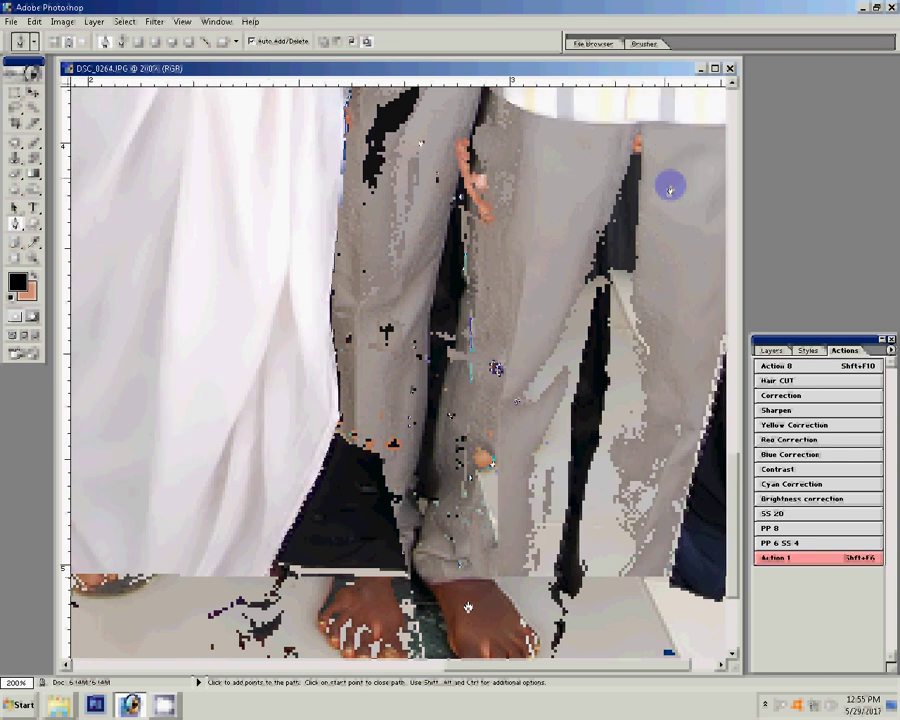
pyautogui.scroll(3, 665, 185)
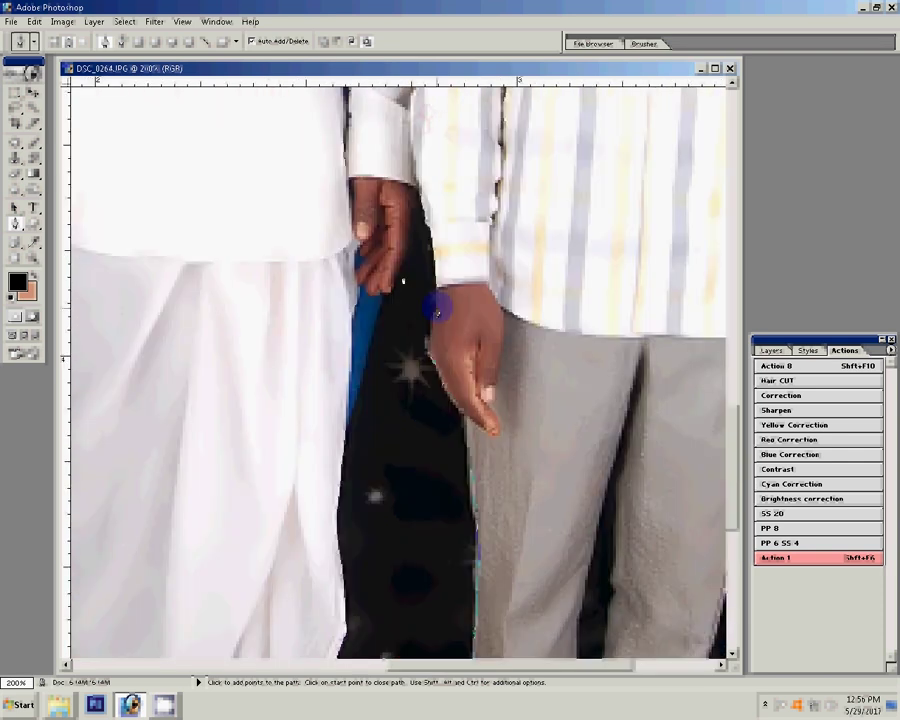
pyautogui.click(282, 504)
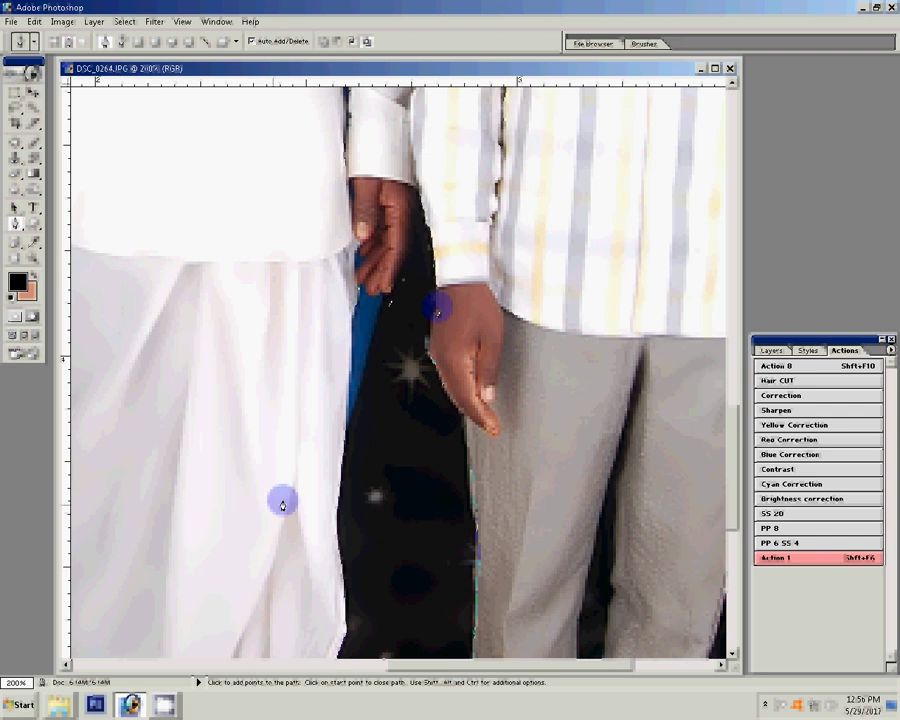
pyautogui.scroll(-3, 282, 504)
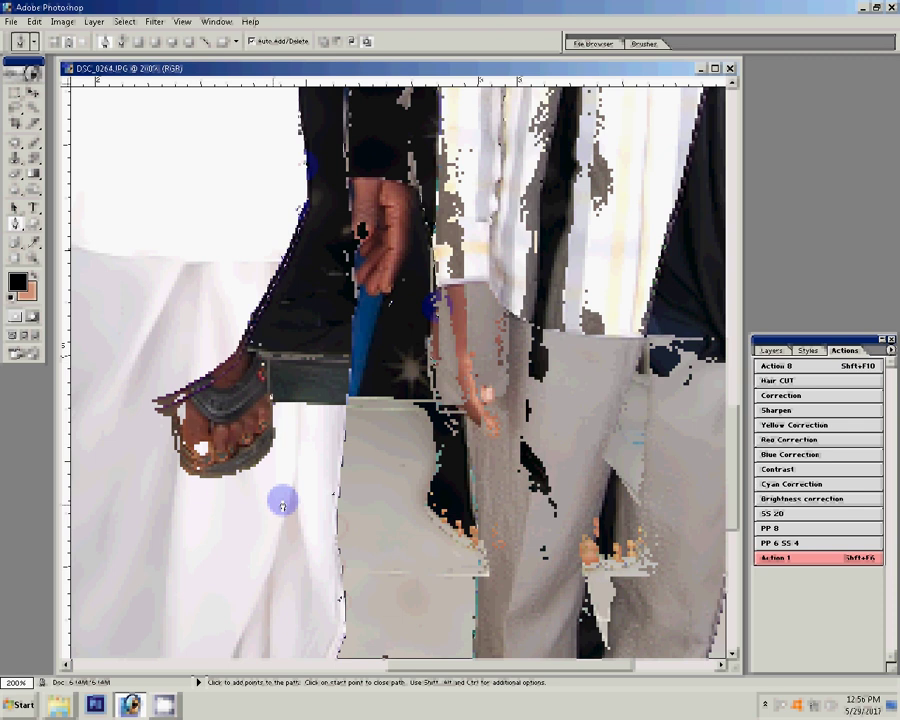
pyautogui.scroll(-3, 270, 495)
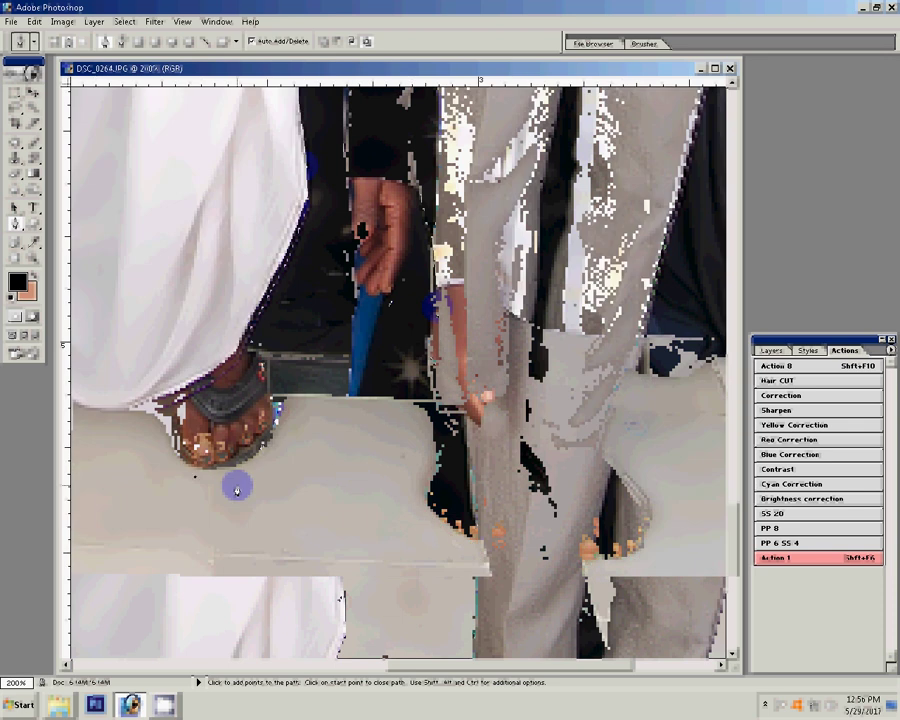
pyautogui.scroll(-3, 237, 489)
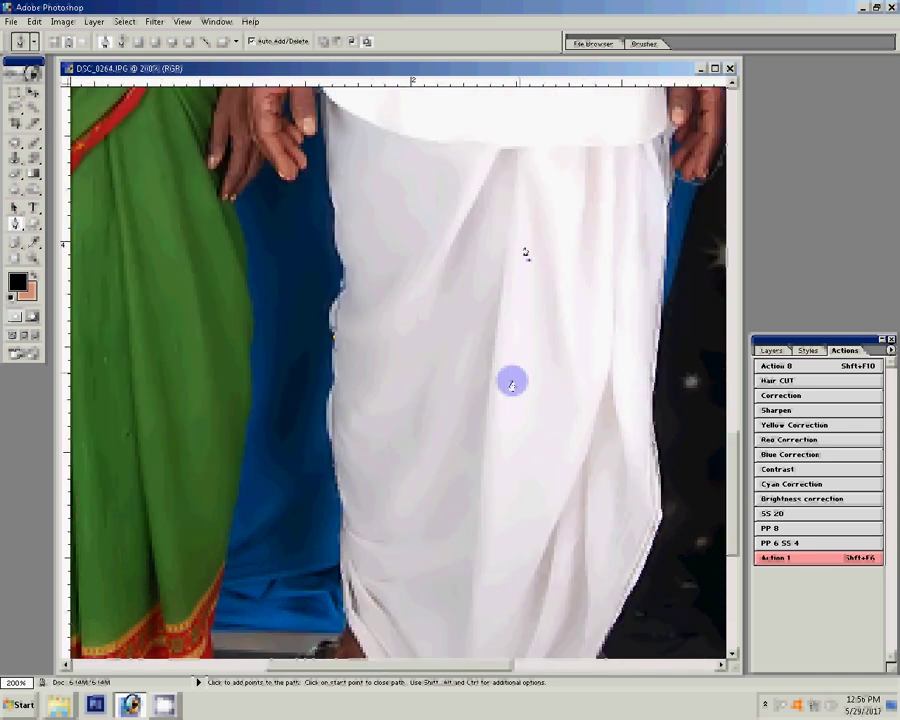
# Step: Trace the outline up the white garment, around the hand, and down the green sari
pyautogui.click(336, 184)
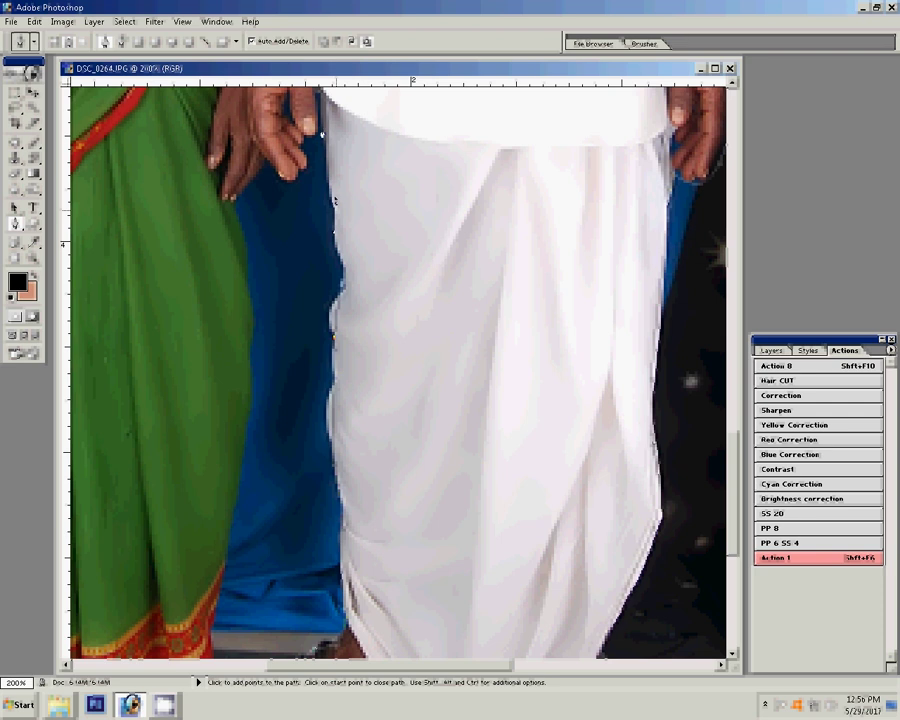
pyautogui.click(321, 133)
pyautogui.click(300, 148)
pyautogui.click(313, 172)
pyautogui.click(287, 185)
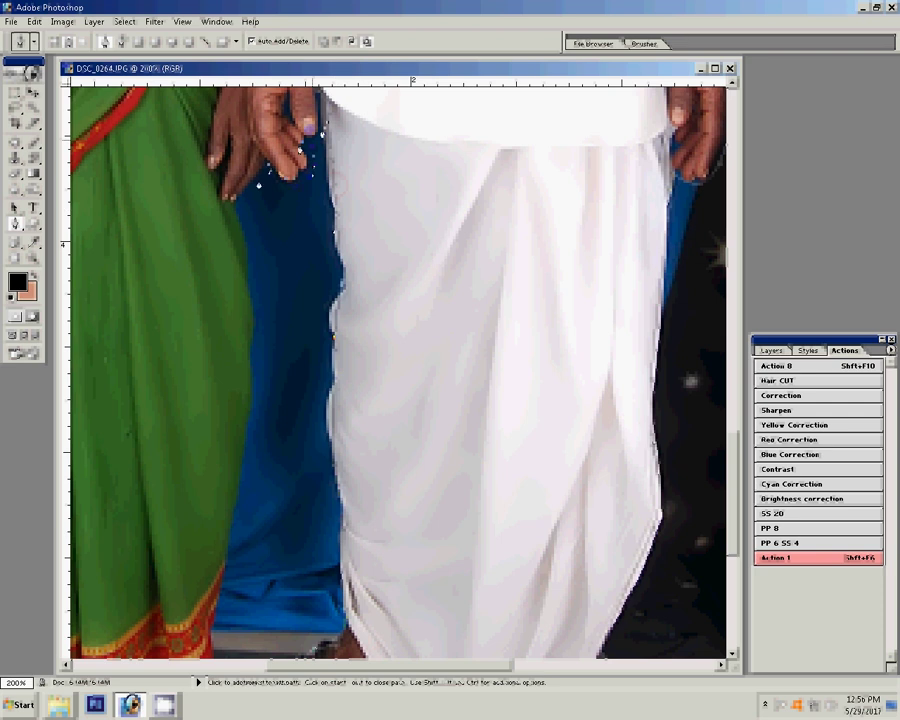
pyautogui.click(247, 191)
pyautogui.click(251, 322)
pyautogui.click(242, 418)
# Step: Pan to the feet and add an outline point at the green skirt's hem
pyautogui.moveTo(228, 509); pyautogui.dragTo(210, 225)
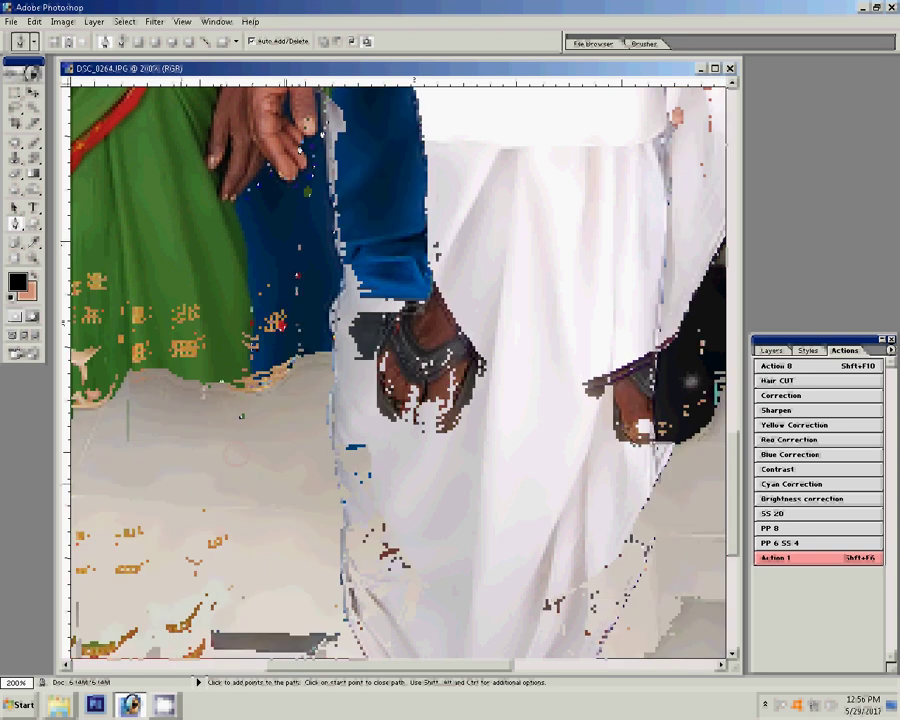
pyautogui.click(160, 366)
pyautogui.moveTo(241, 415); pyautogui.dragTo(300, 252)
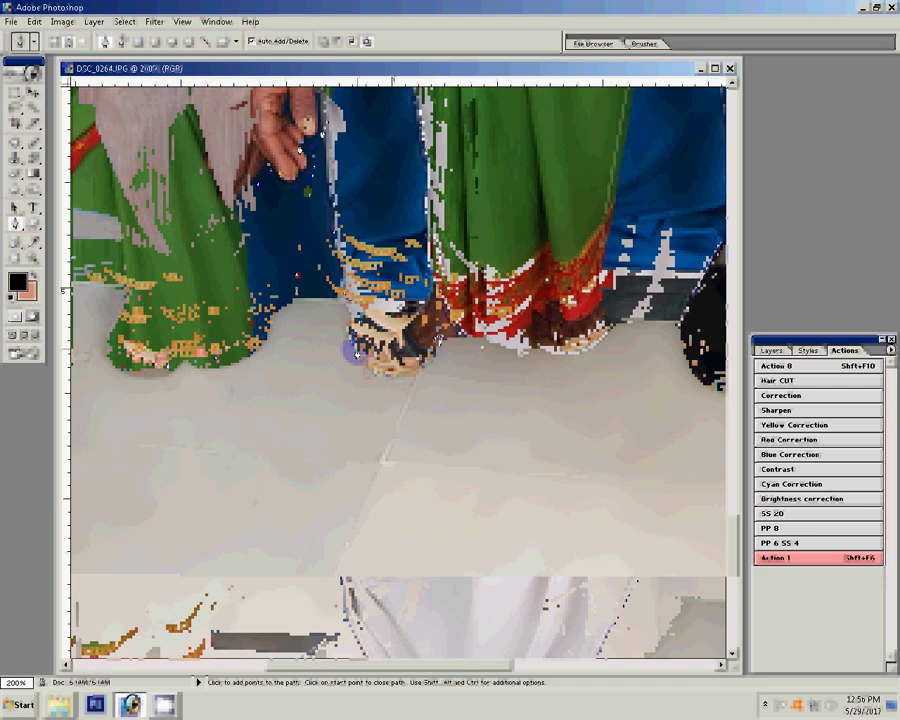
pyautogui.moveTo(356, 348); pyautogui.dragTo(332, 436)
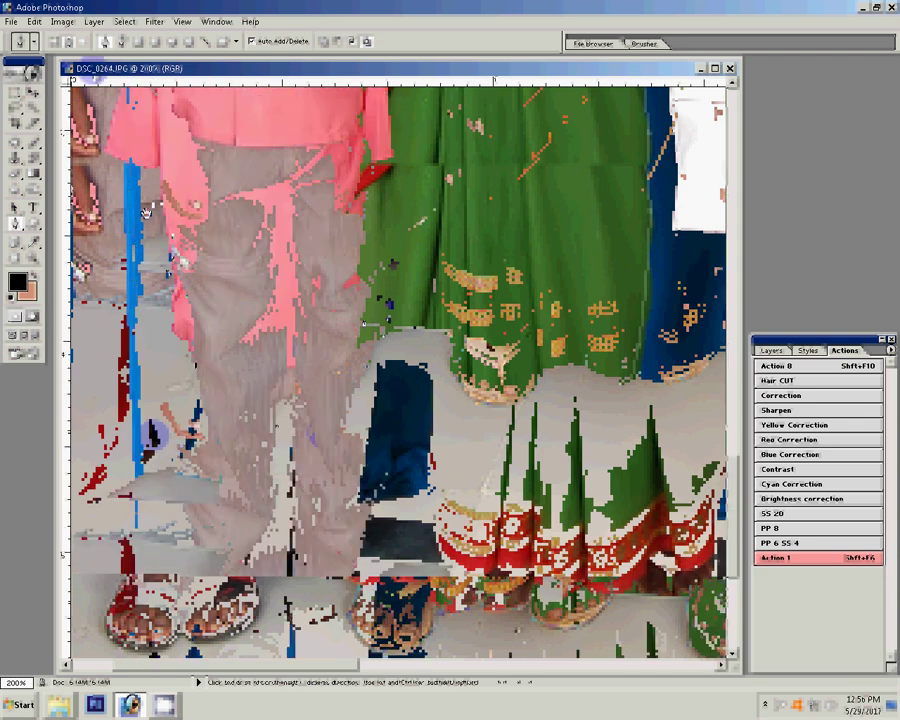
pyautogui.moveTo(146, 213); pyautogui.dragTo(143, 418)
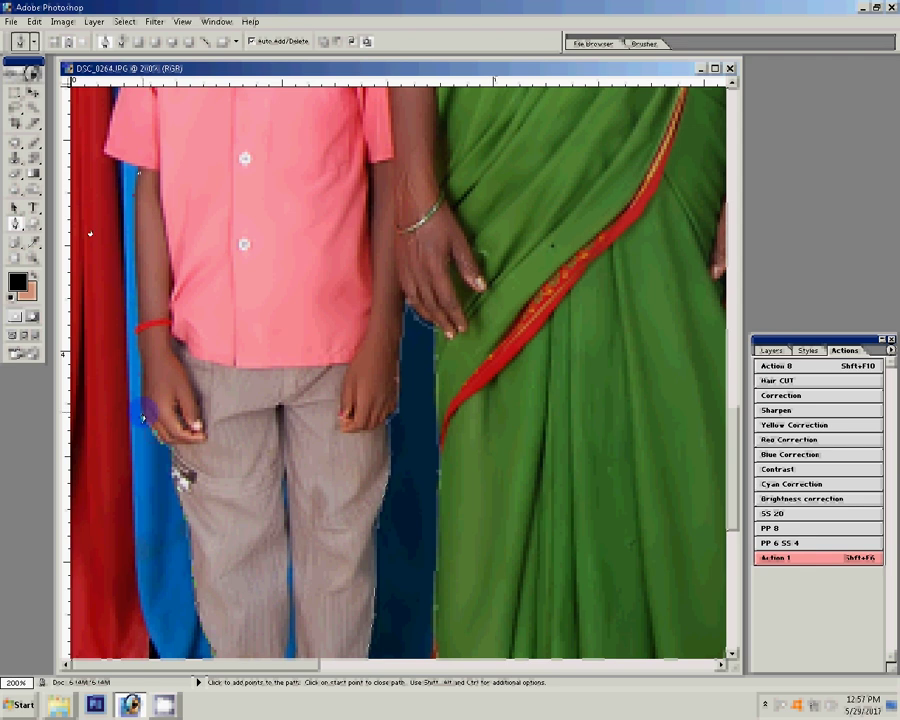
# Step: Turn the finished outline path into a selection with Make Selection
pyautogui.scroll(-3, 92, 172)
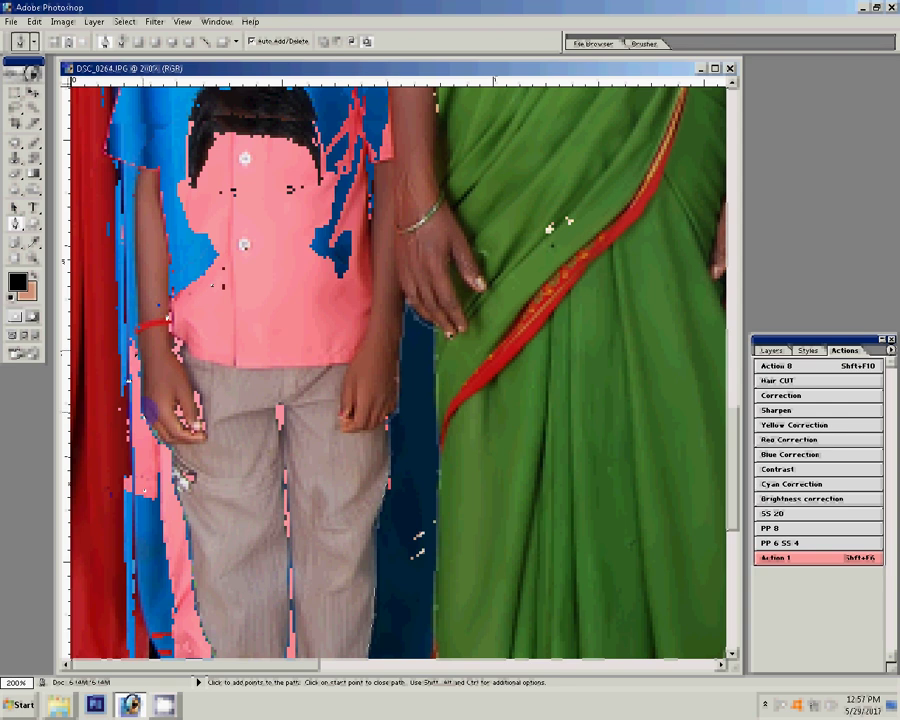
pyautogui.scroll(5, 155, 185)
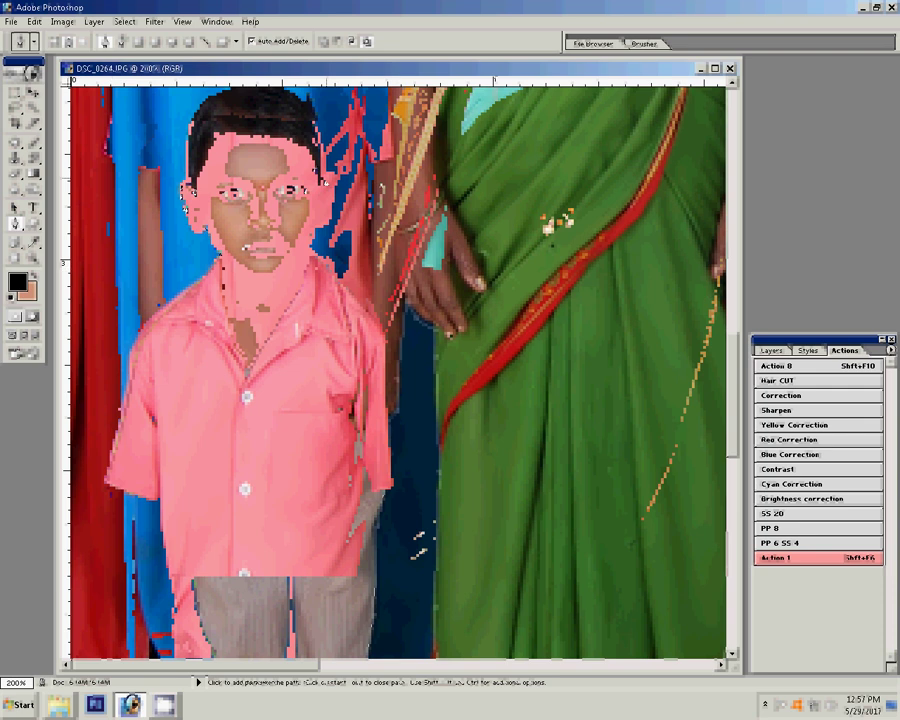
pyautogui.rightClick(327, 184)
pyautogui.click(360, 238)
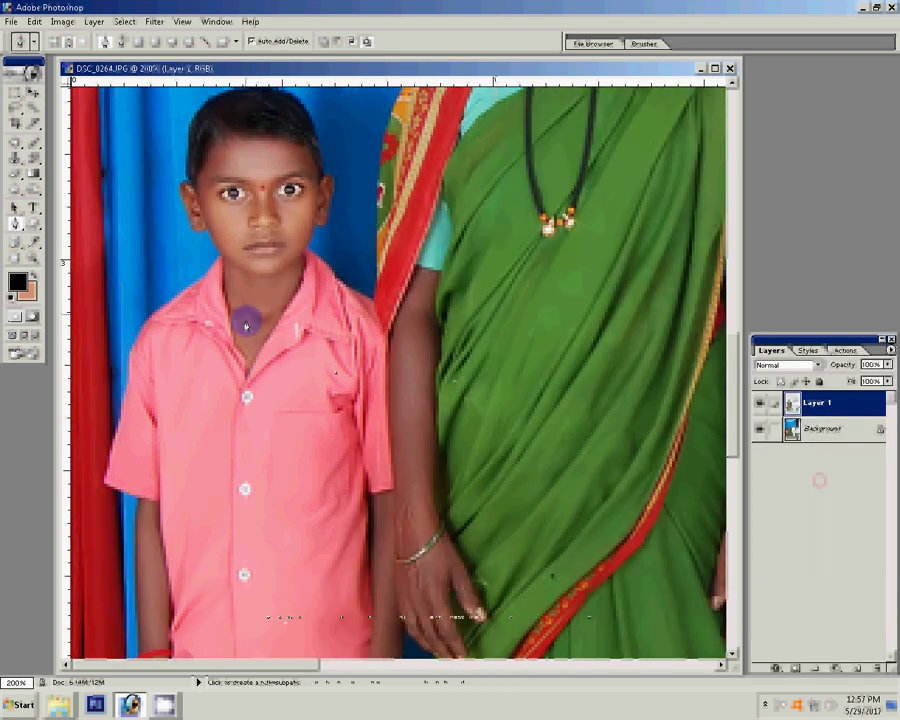
# Step: Switch to the Zoom tool
pyautogui.press('z')
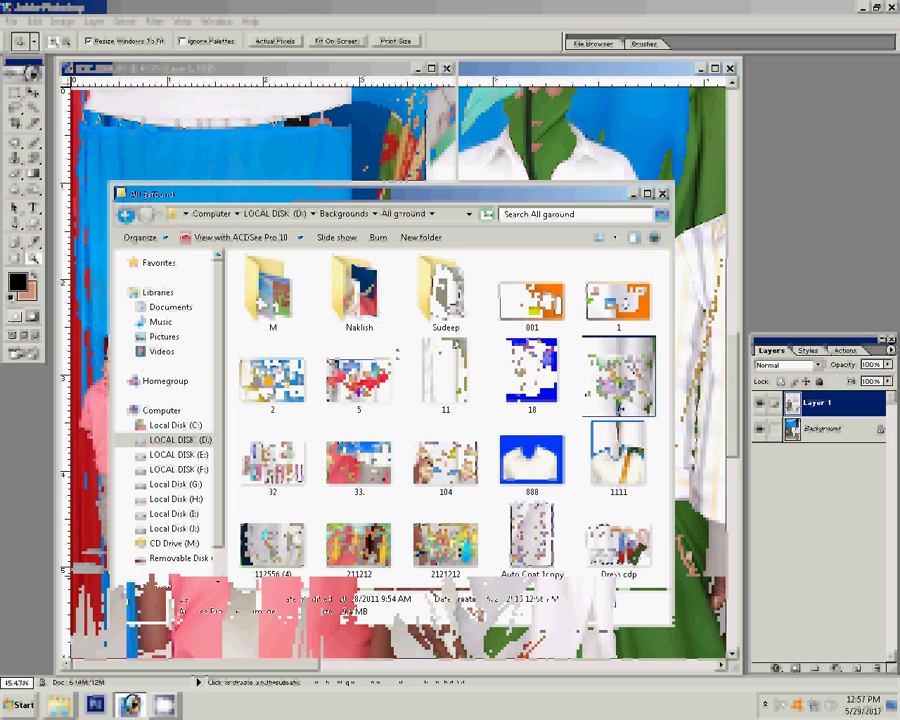
# Step: Go from All garound up to Backgrounds, into hanu, and open waterfall background 100.psd
pyautogui.click(531, 405)
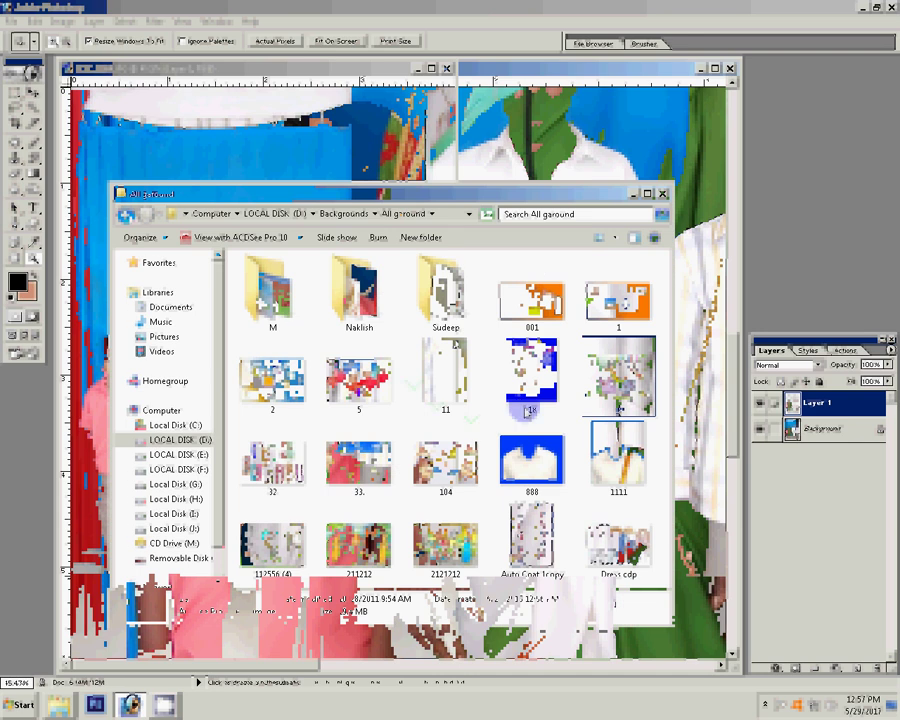
pyautogui.press('BackSpace')
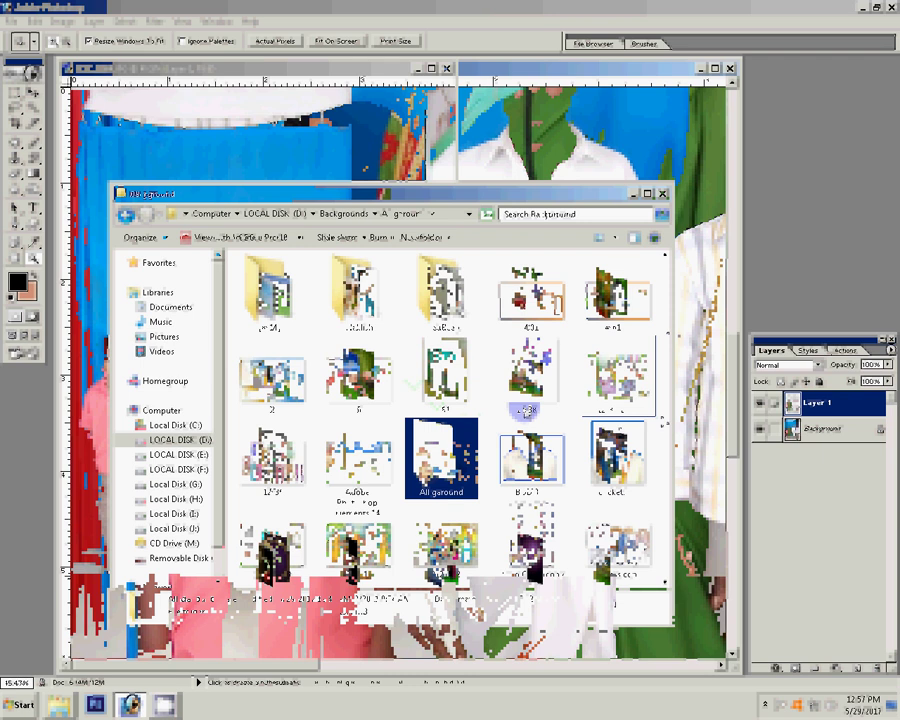
pyautogui.scroll(-3, 662, 420)
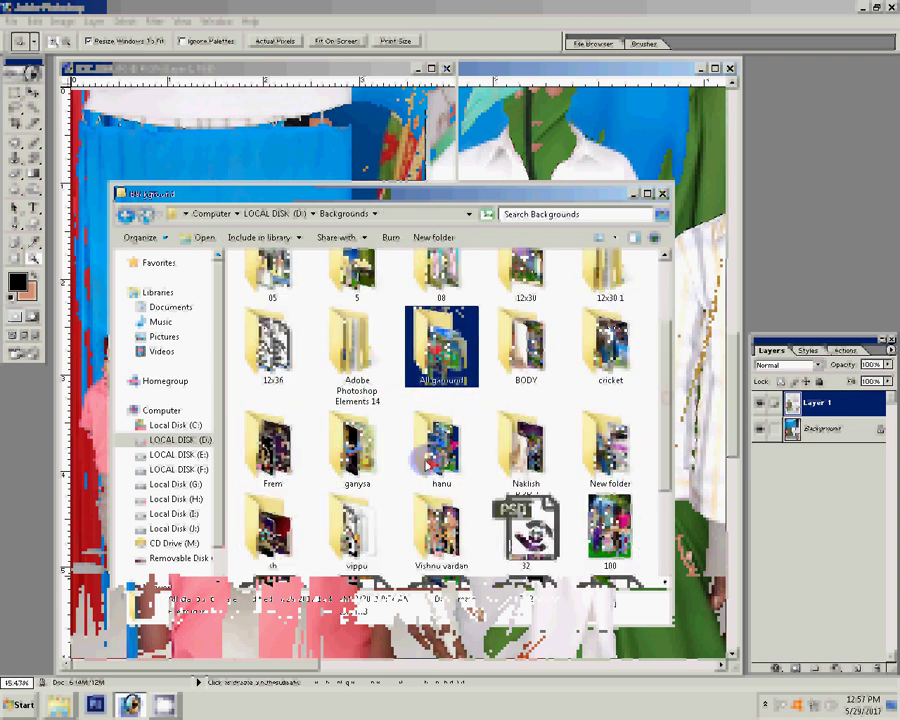
pyautogui.doubleClick(430, 452)
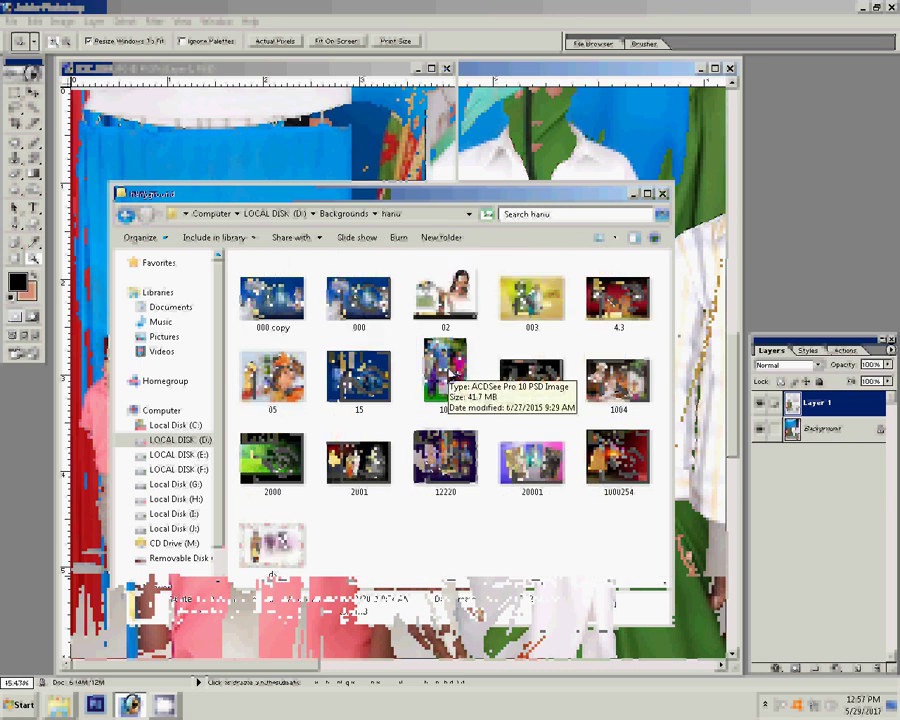
pyautogui.doubleClick(445, 376)
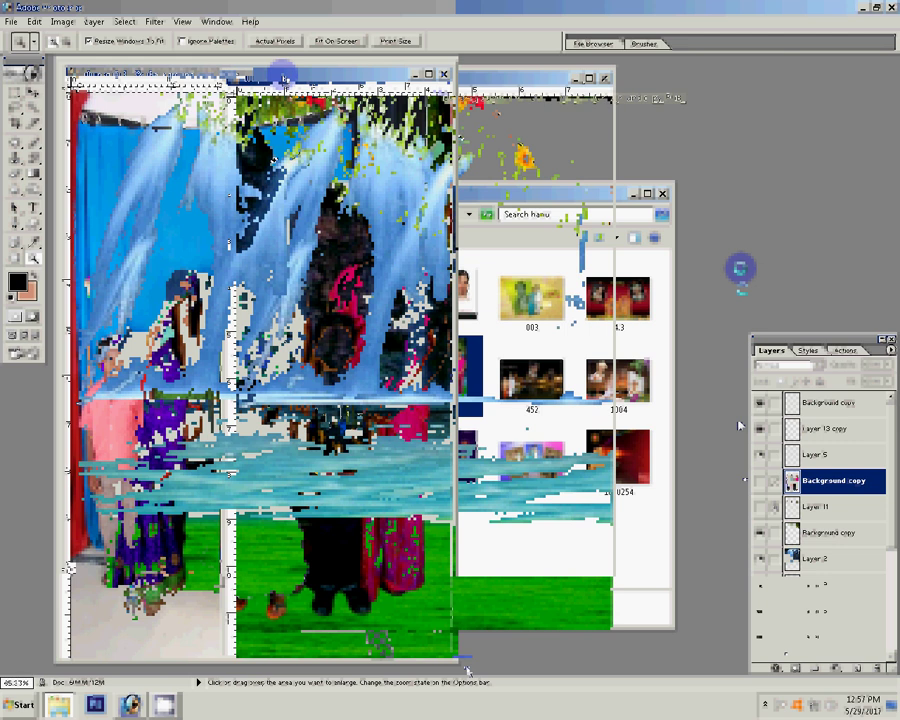
# Step: Size 100.psd to 4 inches wide at 300 pixels/inch, giving 1200 × 1800 pixels
pyautogui.click(62, 21)
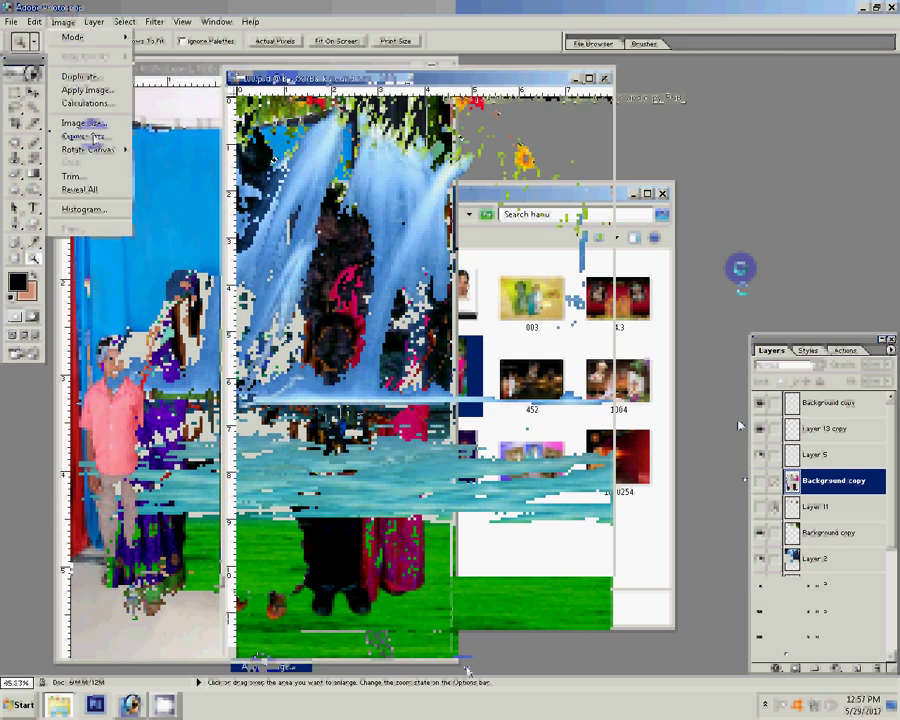
pyautogui.click(84, 122)
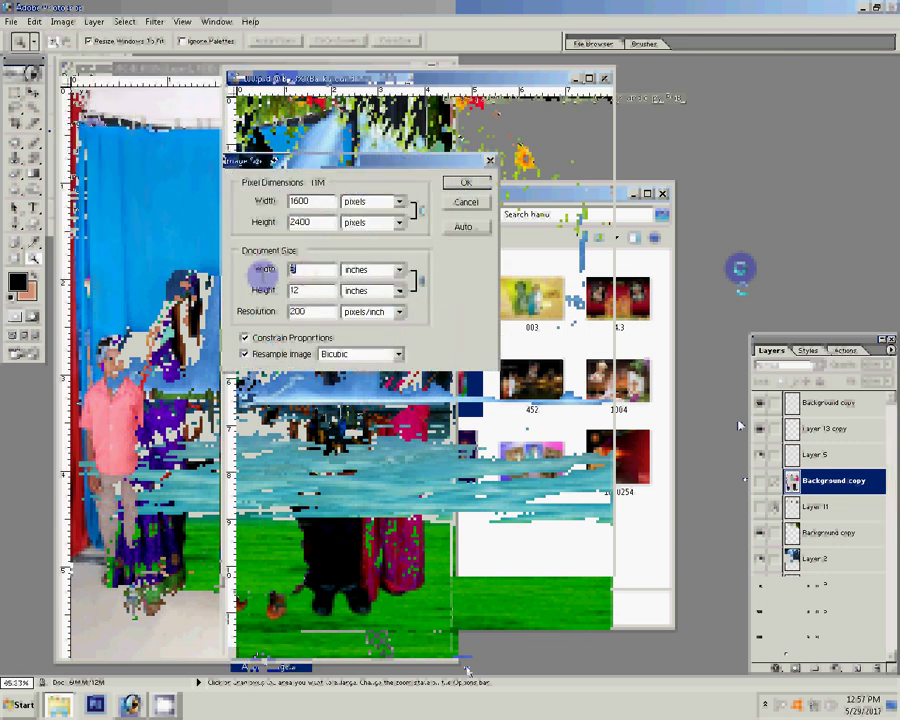
pyautogui.press('Tab')
pyautogui.press('Tab')
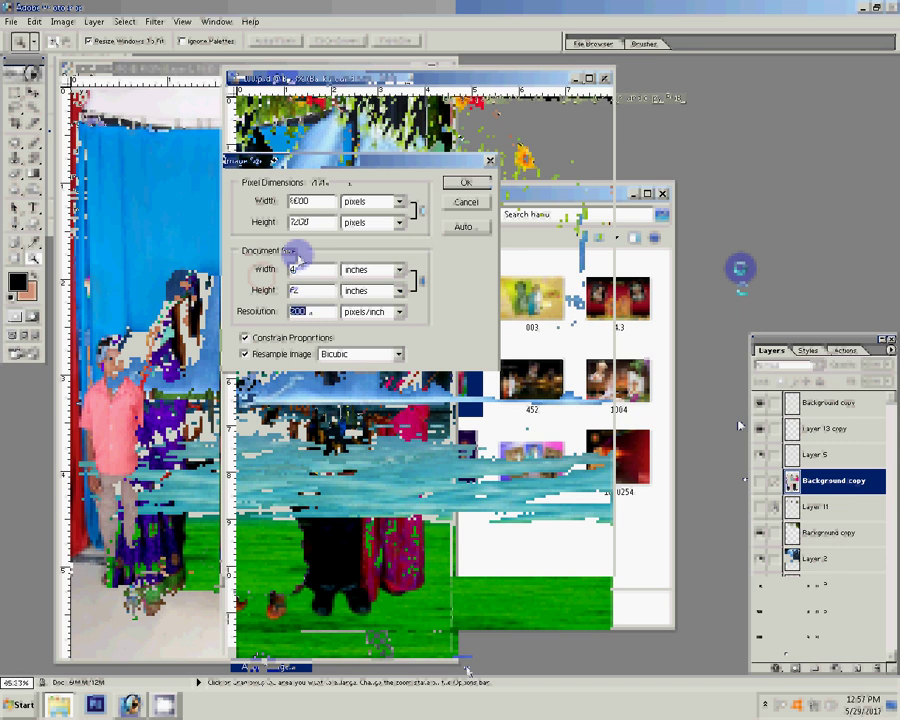
pyautogui.write('300')
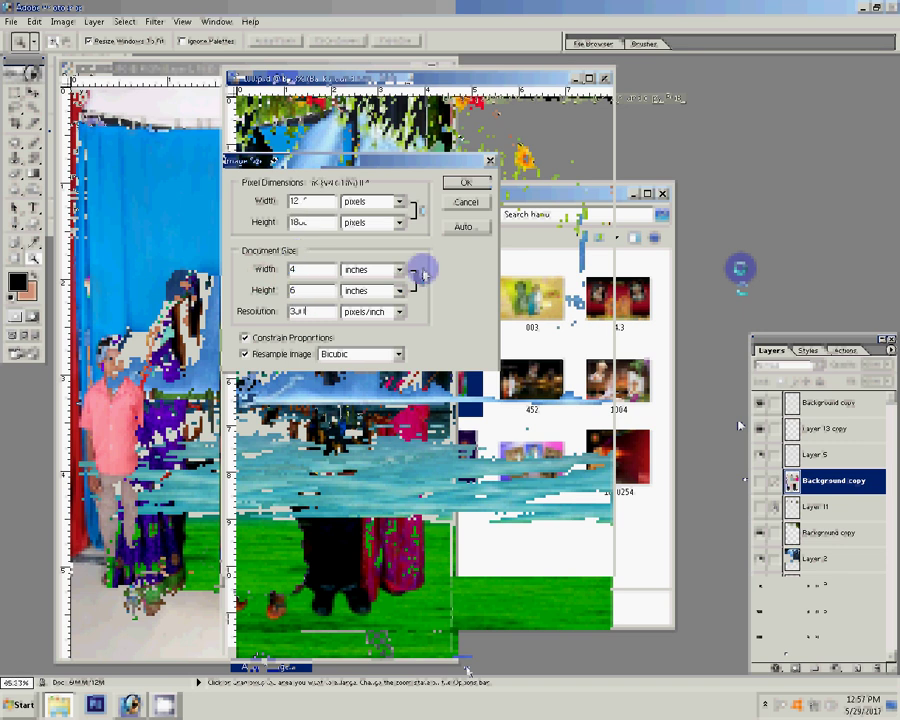
pyautogui.click(466, 182)
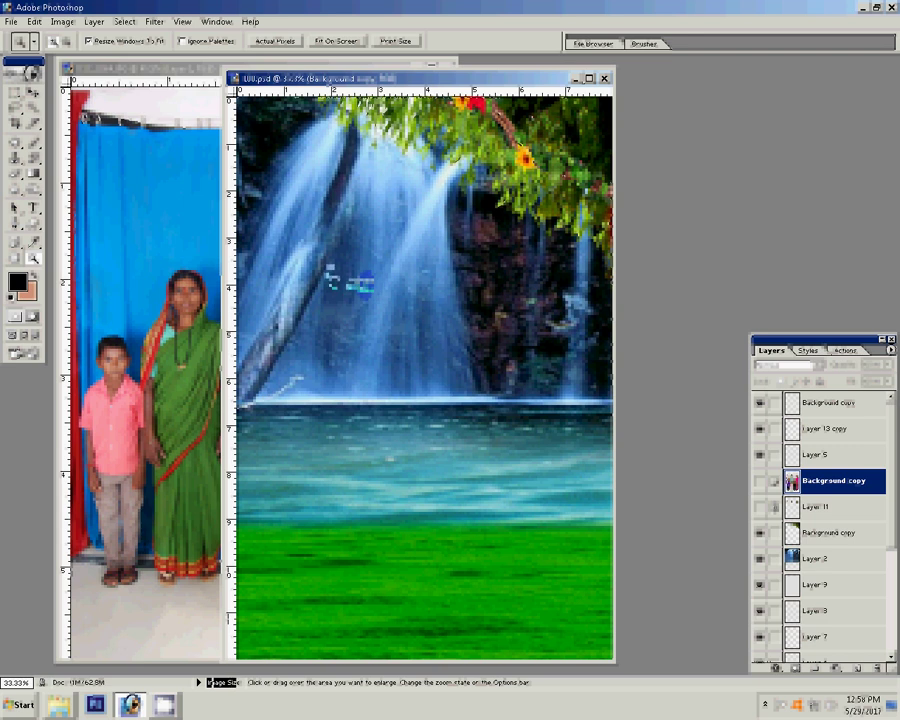
# Step: Drag the family cutout into the waterfall document as Layer 12, standing on the grass
pyautogui.click(355, 284)
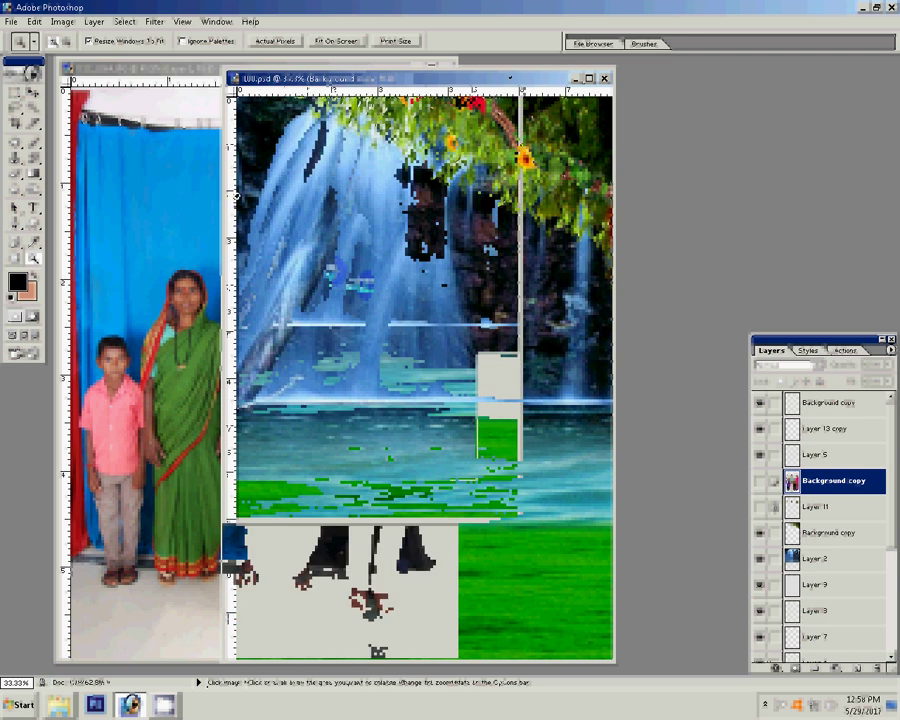
pyautogui.press('v')
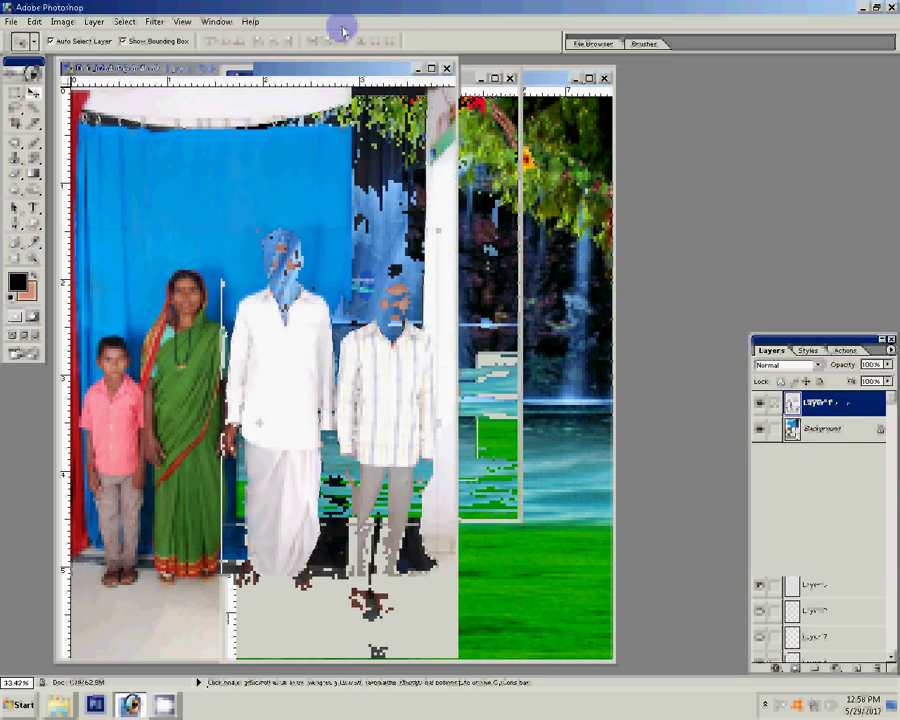
pyautogui.click(157, 76)
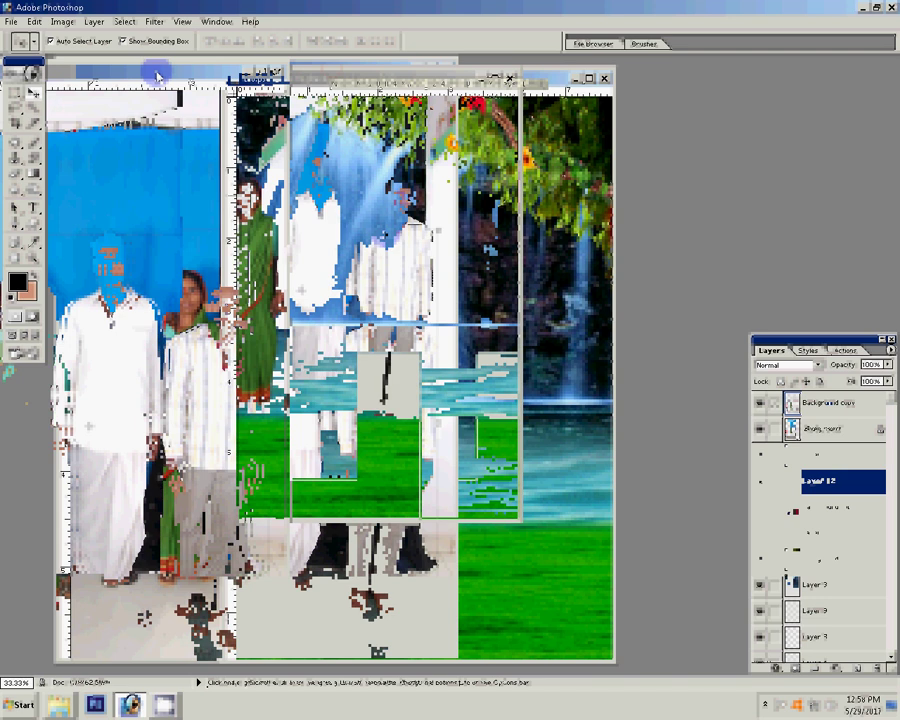
pyautogui.click(455, 254)
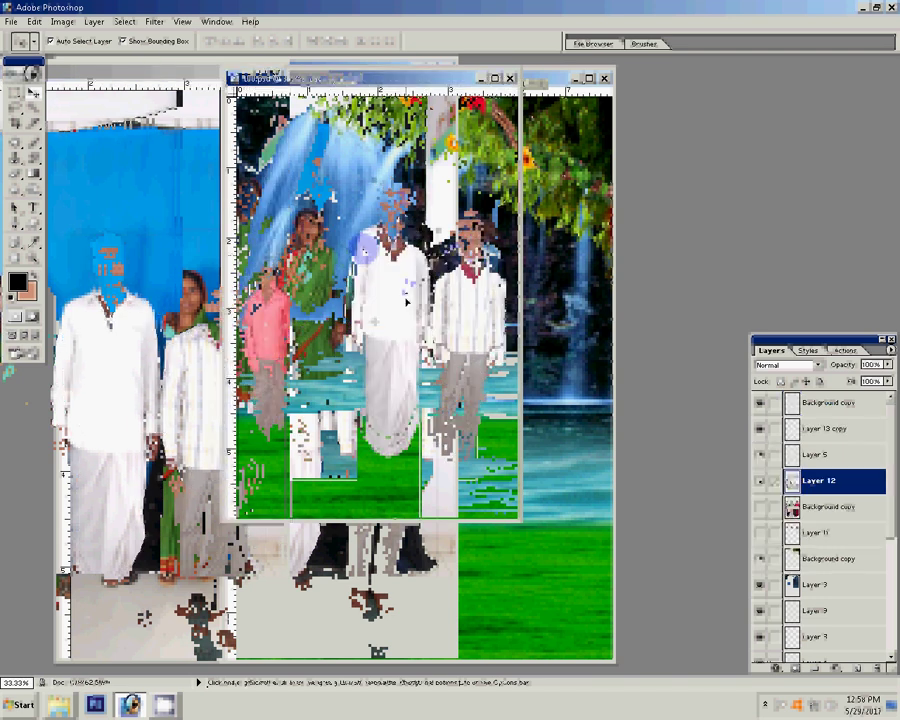
pyautogui.click(33, 104)
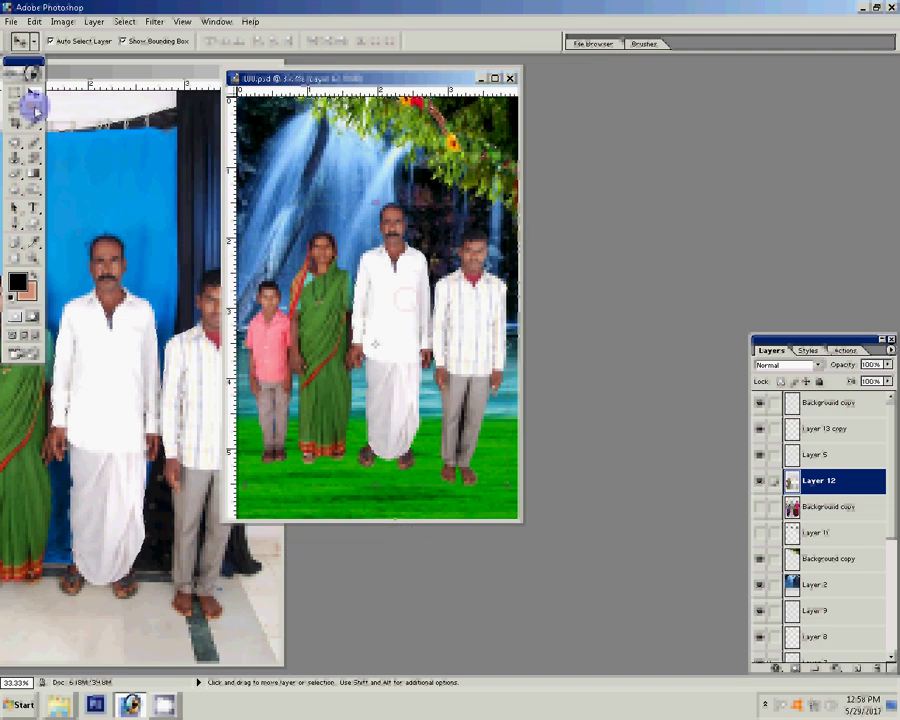
# Step: Draw a filled star custom shape near the top-left of the picture
pyautogui.press('u')
pyautogui.click(293, 41)
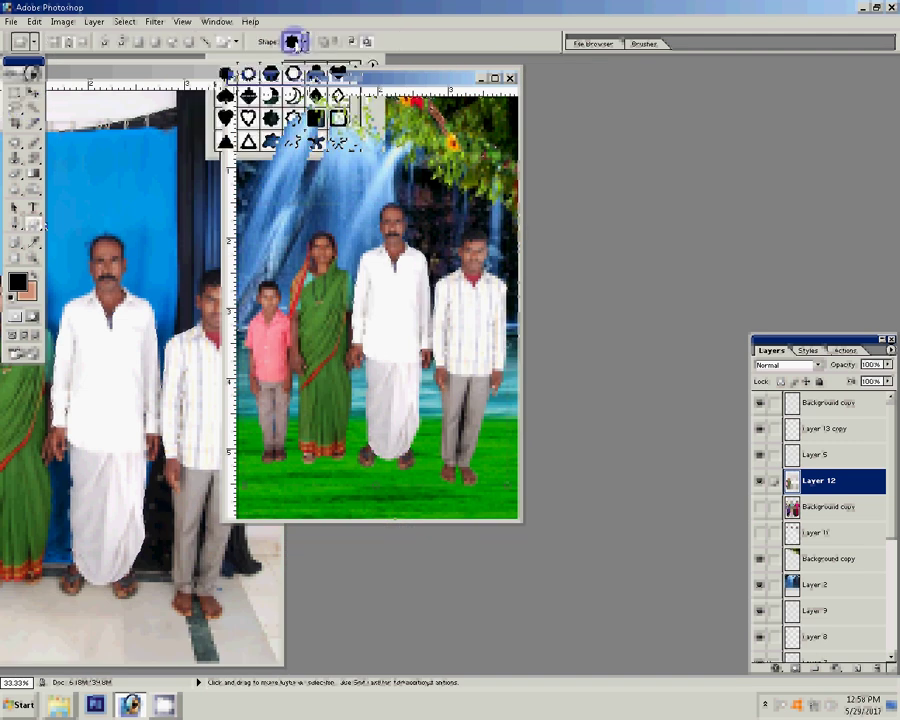
pyautogui.click(308, 44)
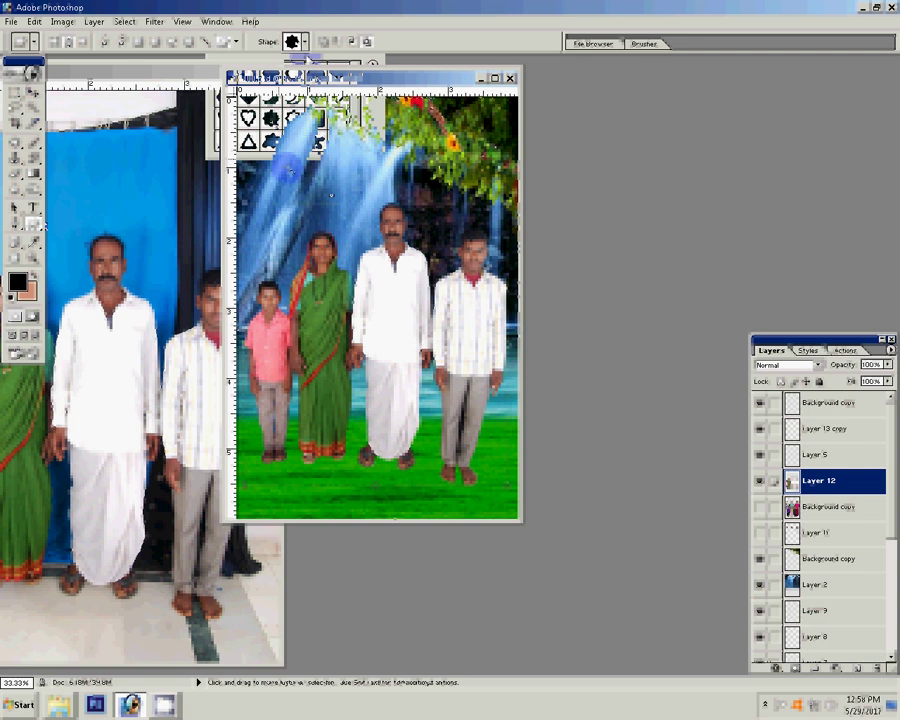
pyautogui.click(50, 42)
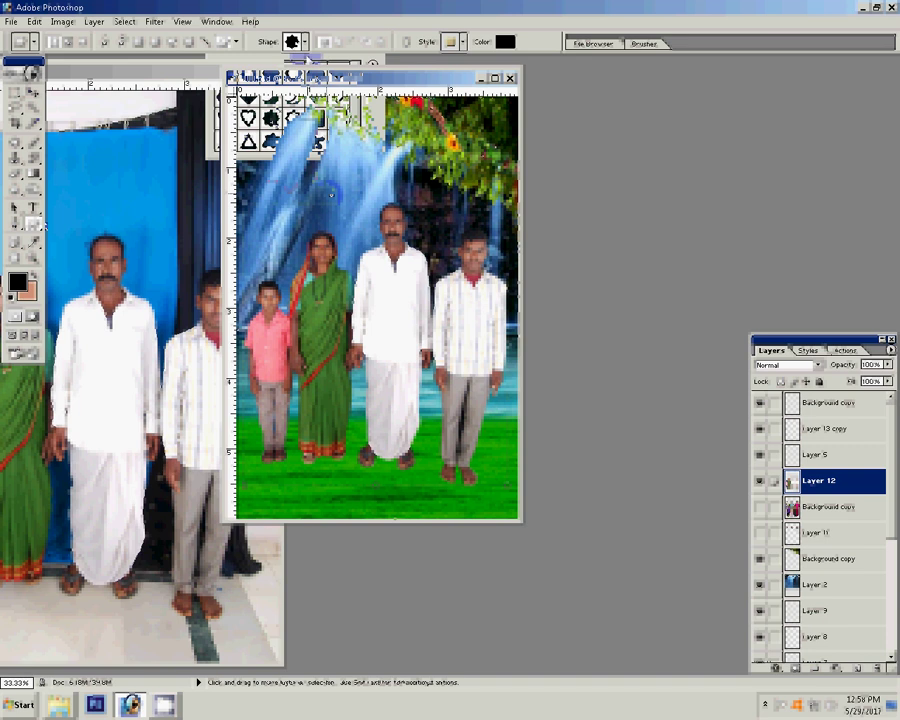
pyautogui.moveTo(262, 110); pyautogui.dragTo(355, 205)
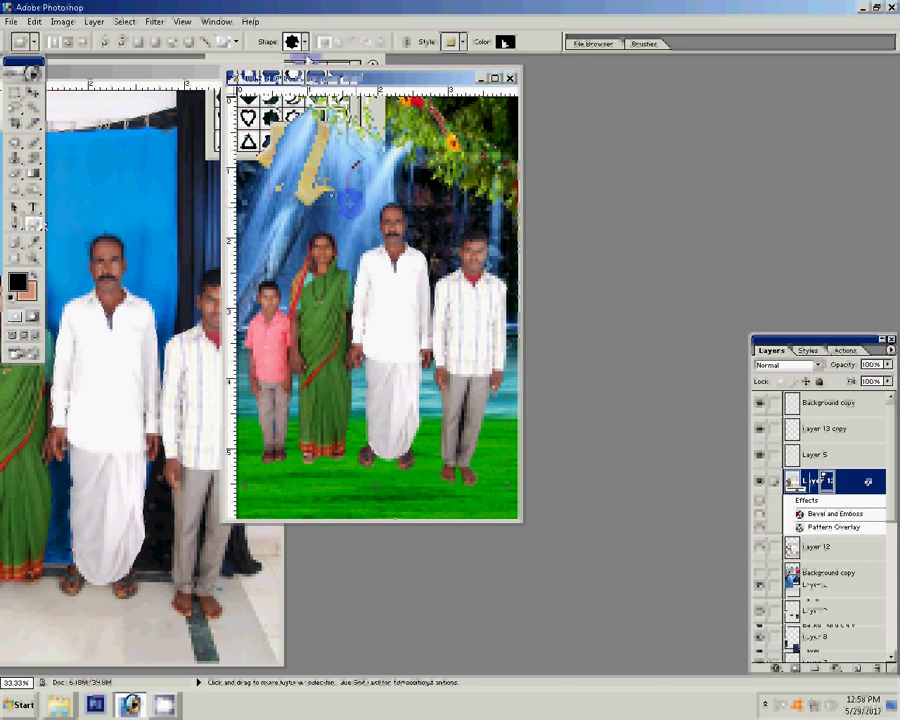
# Step: Load the Textures.asl style library and give the star a colourful bevel-and-gradient style
pyautogui.click(449, 42)
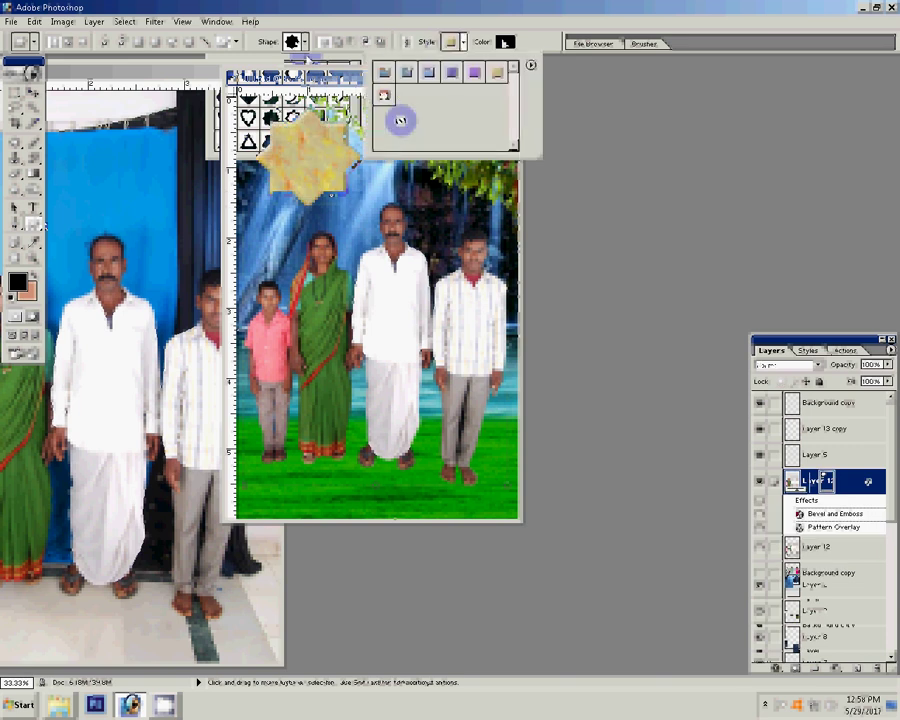
pyautogui.click(452, 74)
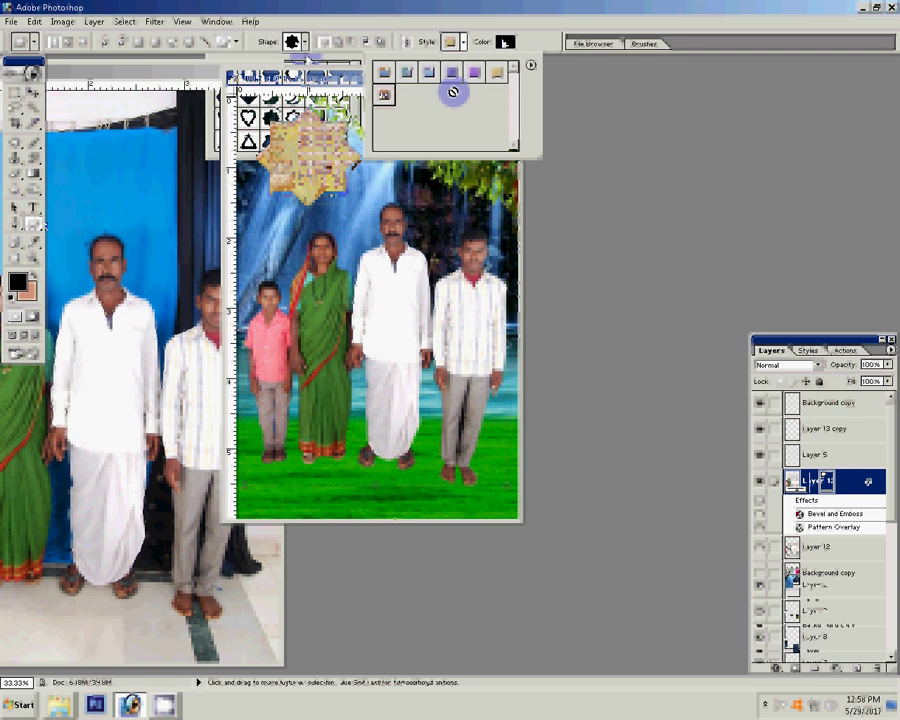
pyautogui.click(531, 68)
pyautogui.click(568, 405)
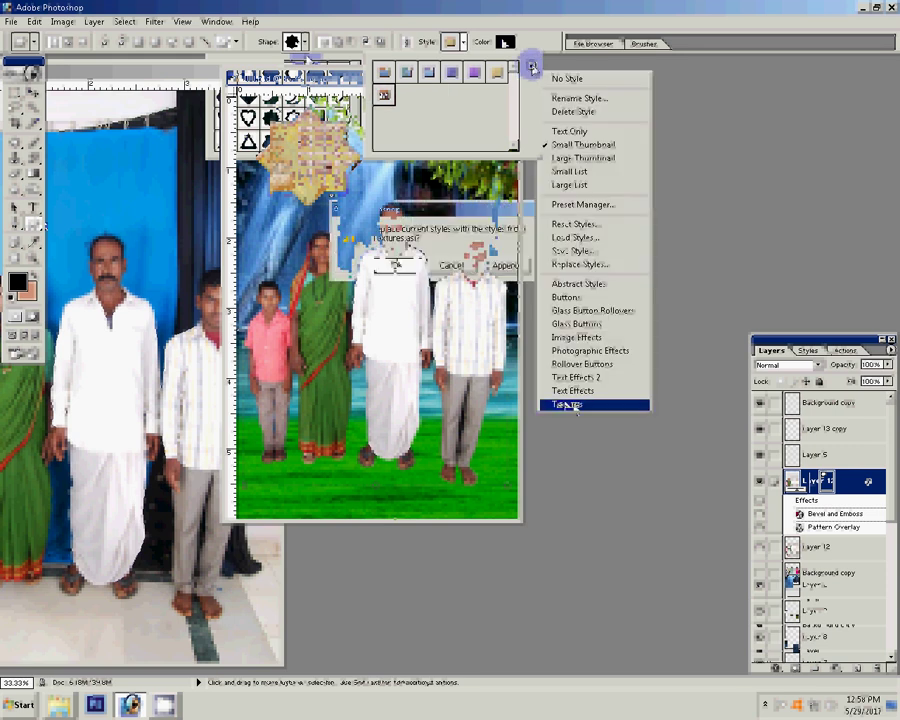
pyautogui.click(401, 264)
pyautogui.click(436, 123)
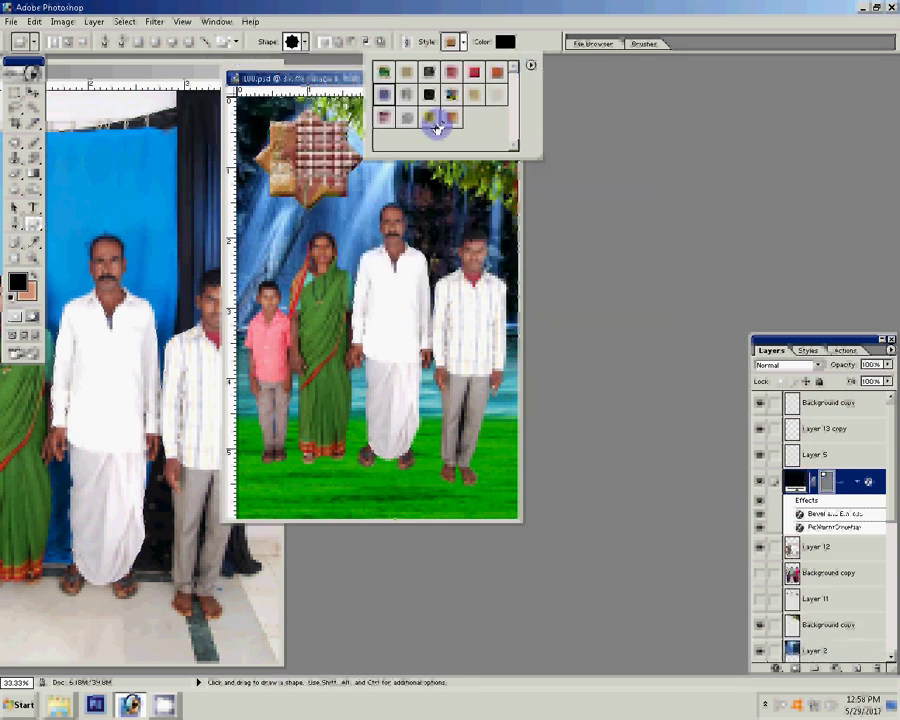
pyautogui.click(474, 70)
pyautogui.click(446, 93)
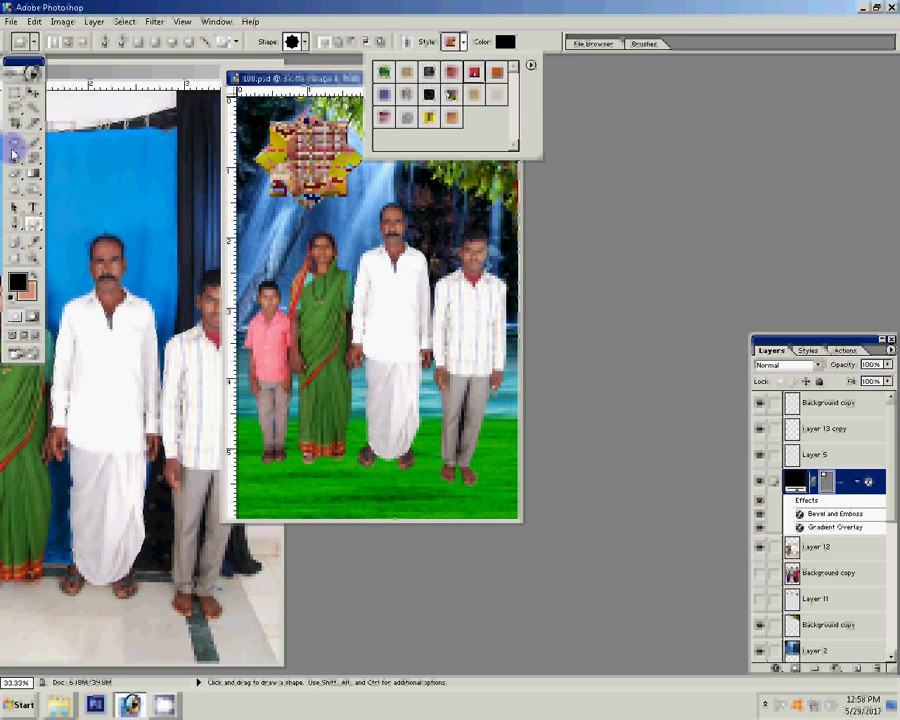
pyautogui.click(33, 91)
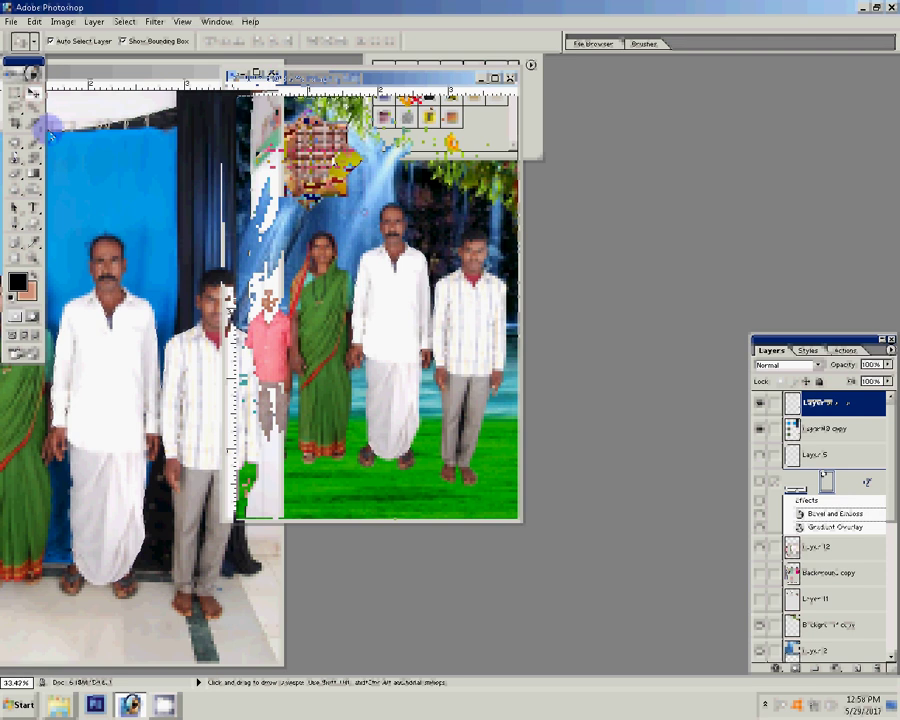
pyautogui.click(322, 295)
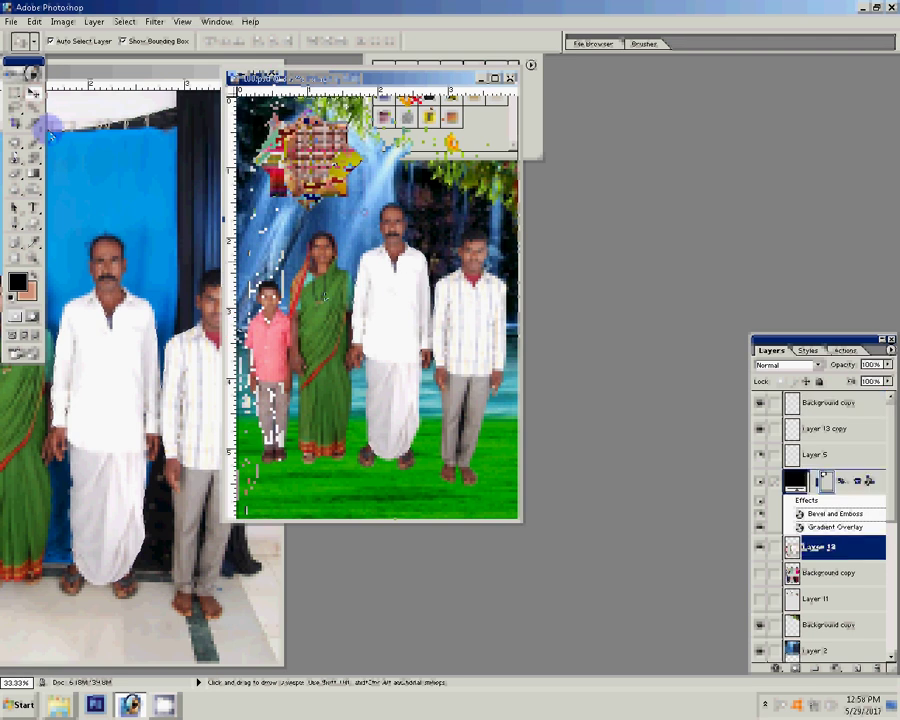
# Step: Copy a rectangle of the man's upper body into a new layer via copy
pyautogui.press('m')
pyautogui.click(388, 302)
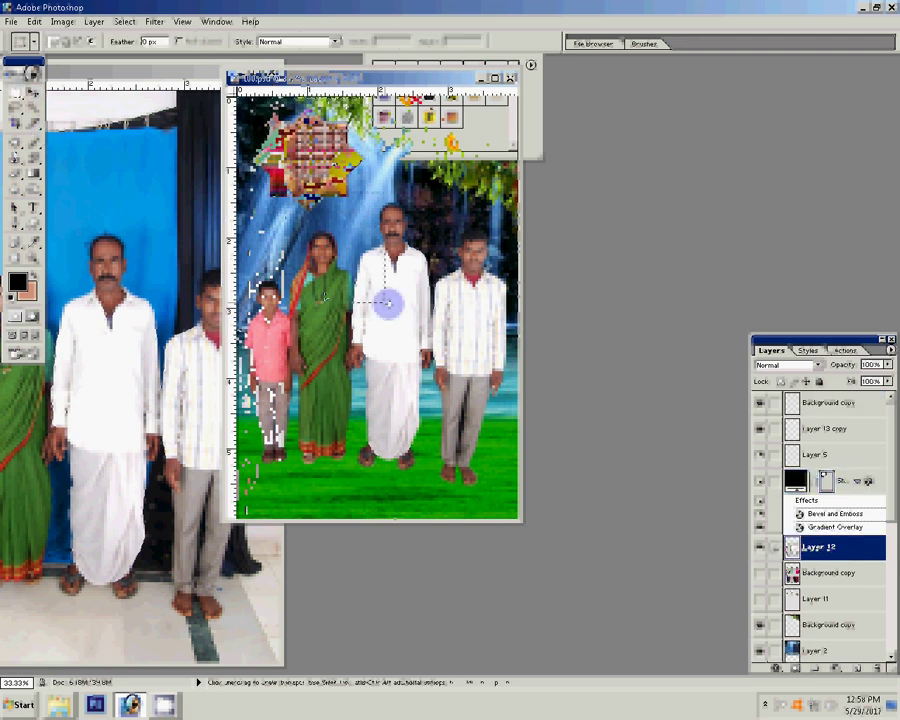
pyautogui.moveTo(388, 302); pyautogui.dragTo(394, 305)
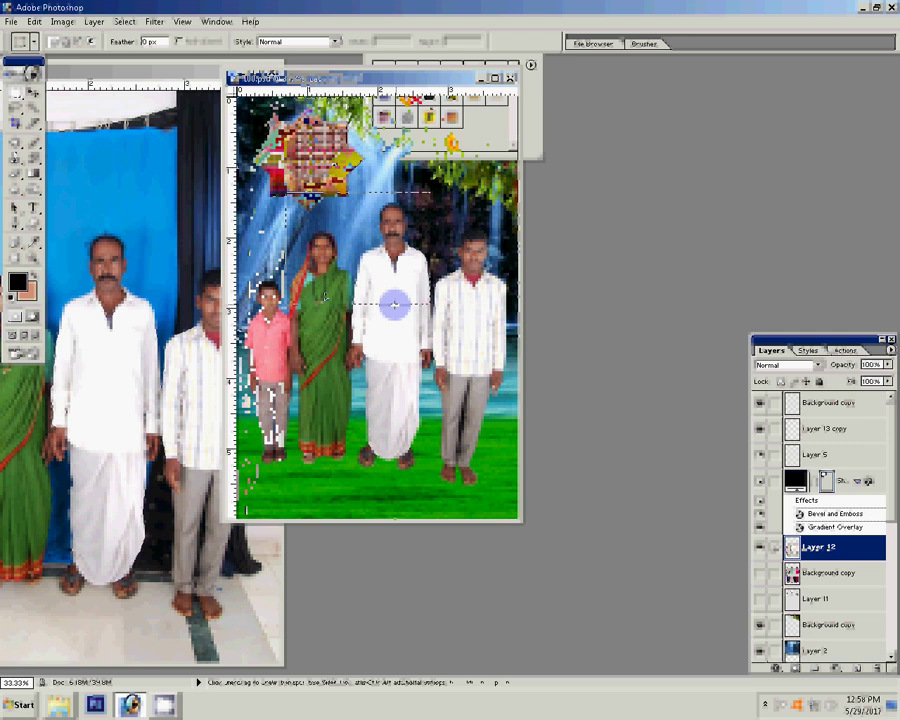
pyautogui.click(94, 21)
pyautogui.moveTo(120, 116)
pyautogui.click(260, 97)
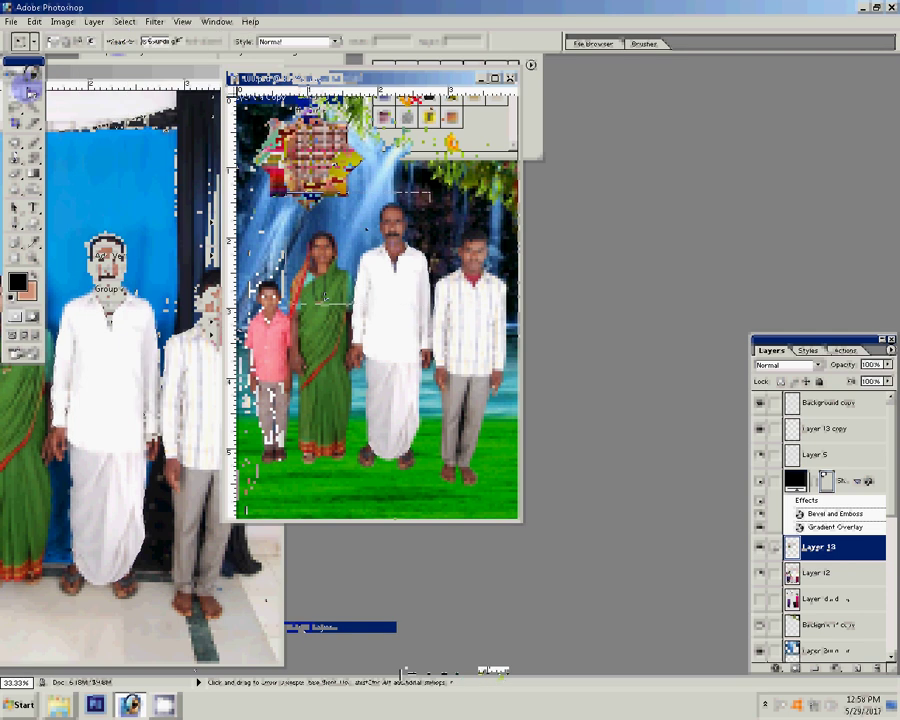
# Step: Move Layer 13 to the top, scale it to 68.3% over the star, and merge visible layers
pyautogui.click(33, 74)
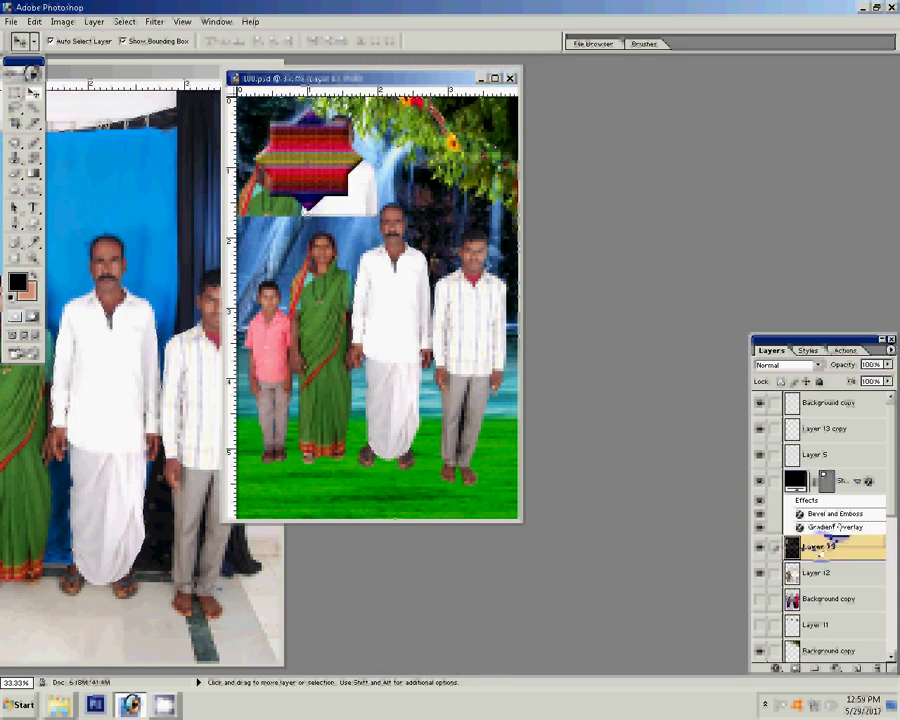
pyautogui.click(830, 545)
pyautogui.moveTo(830, 545); pyautogui.dragTo(828, 405)
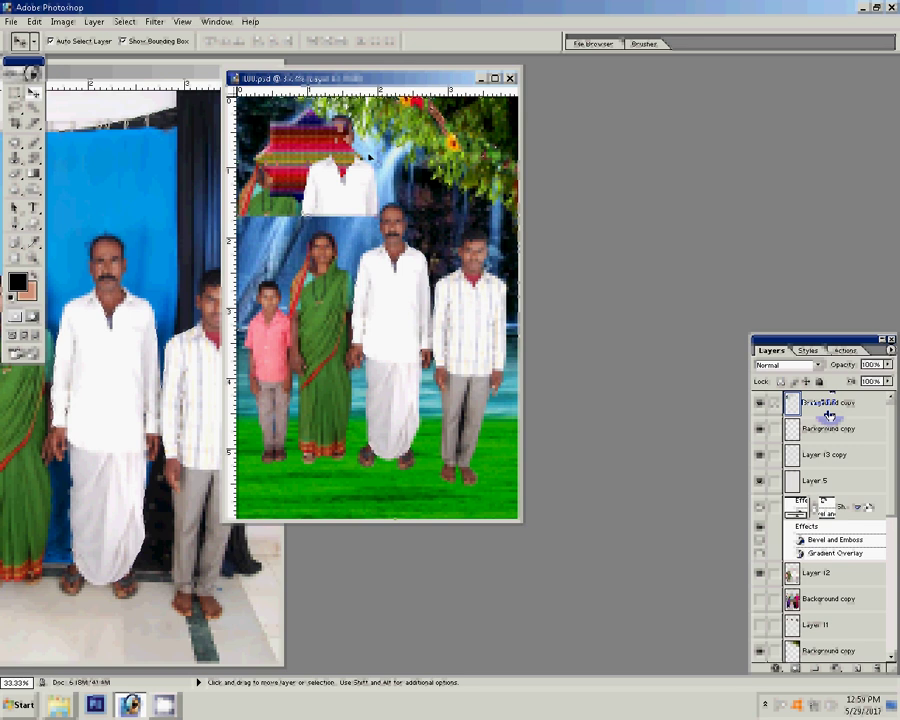
pyautogui.hotkey('ctrl', 't')
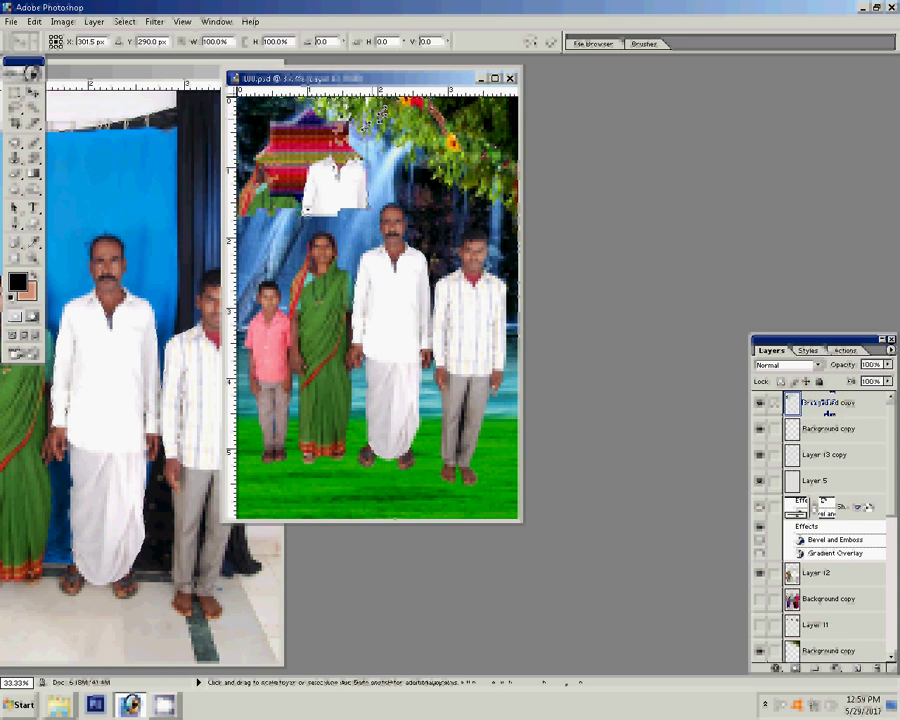
pyautogui.moveTo(368, 214); pyautogui.dragTo(347, 197)
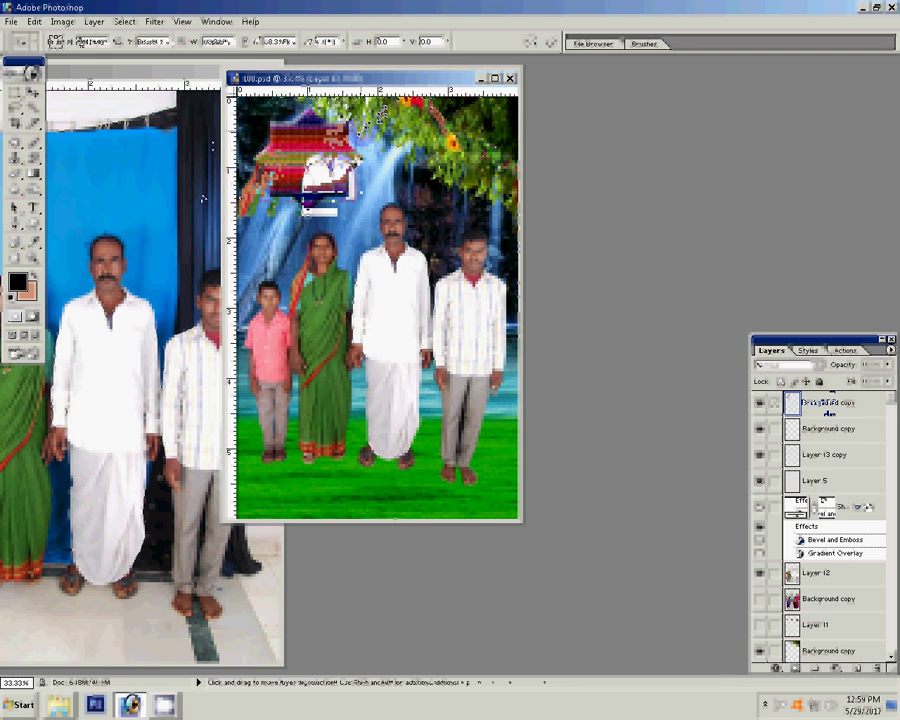
pyautogui.press('Return')
pyautogui.click(92, 22)
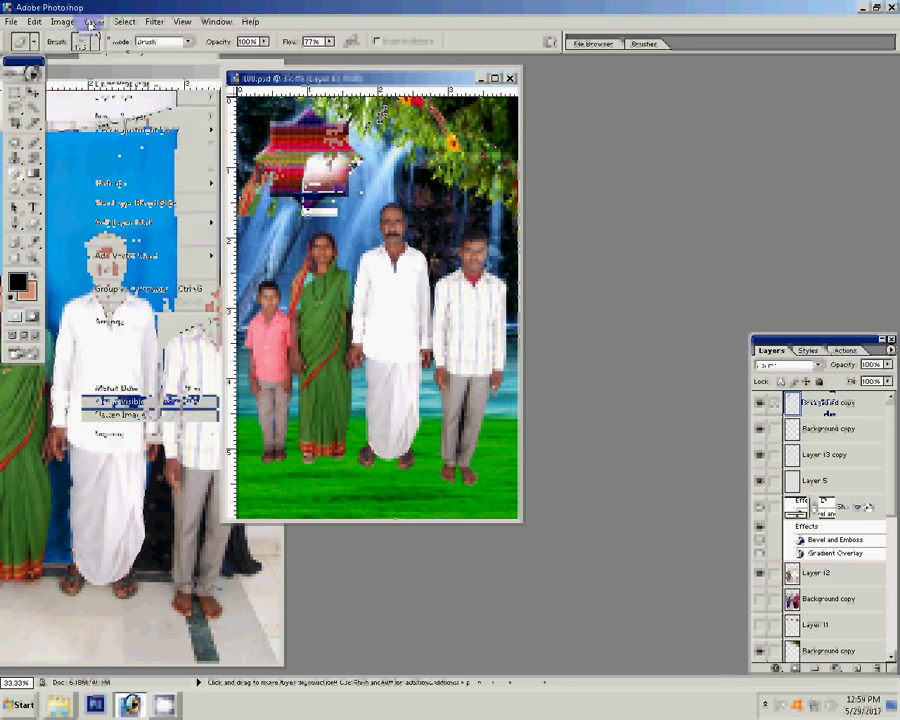
pyautogui.press('Return')
# Step: Save the composite as JPEG '3-4x6=3' in folder 29 on drive G:, accepting default quality
pyautogui.click(11, 21)
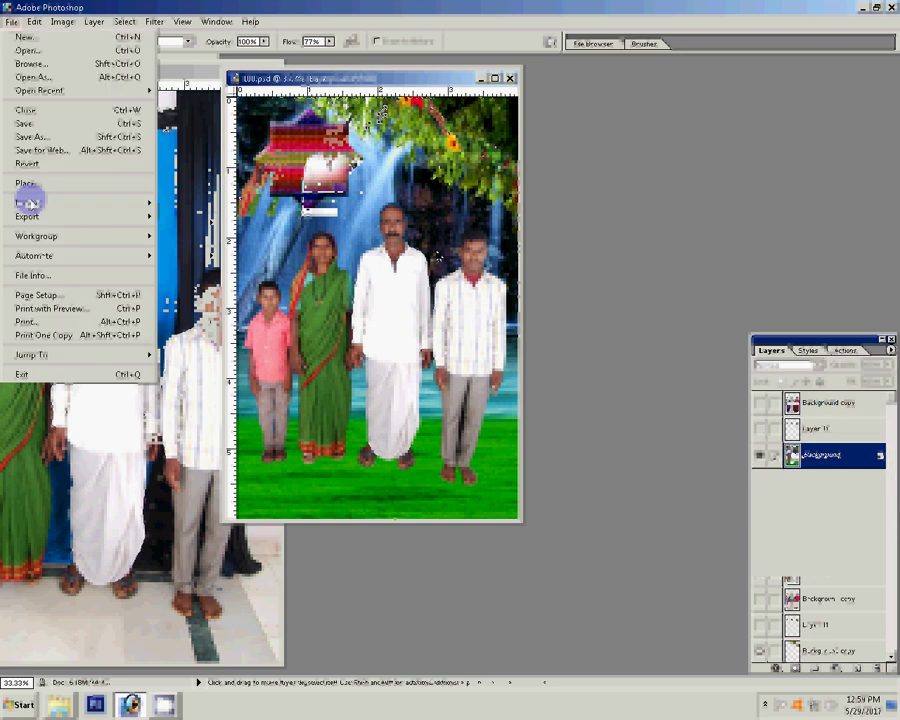
pyautogui.hotkey('ctrl', 'shift', 's')
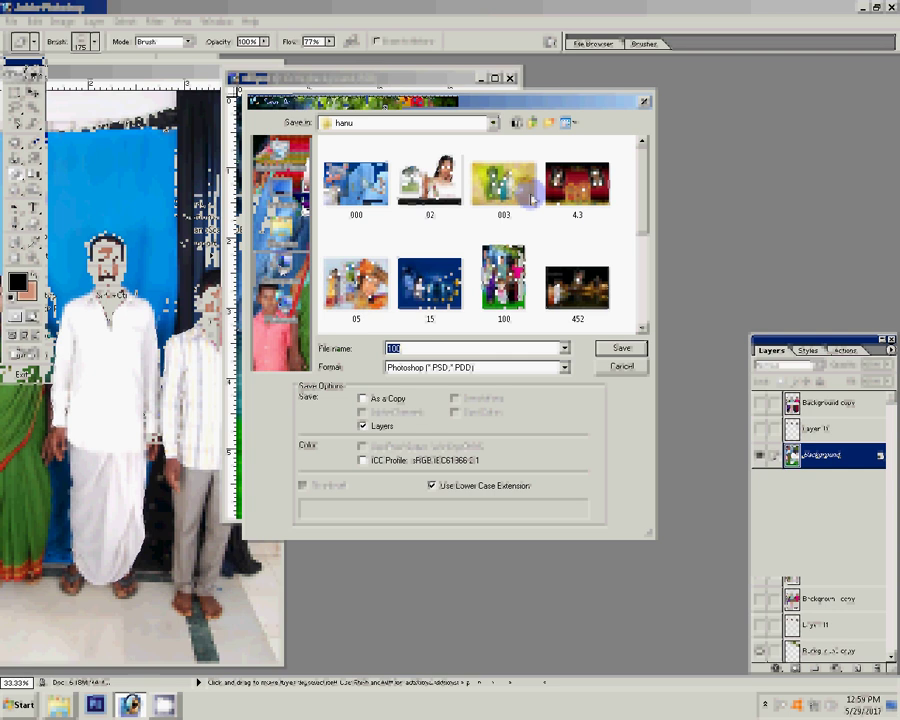
pyautogui.press('BackSpace')
pyautogui.press('BackSpace')
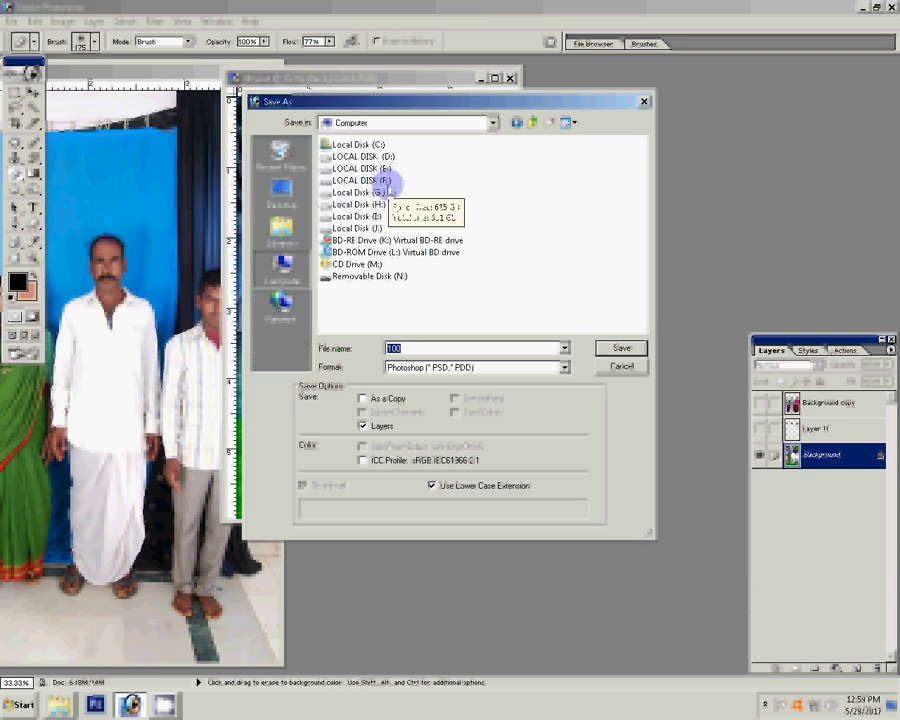
pyautogui.click(390, 190)
pyautogui.click(613, 350)
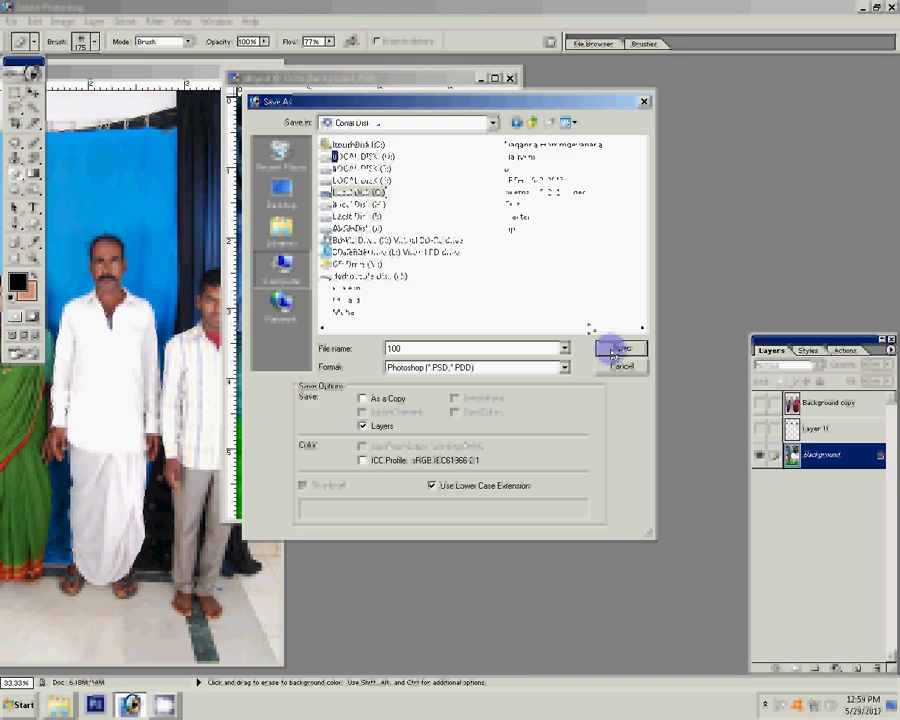
pyautogui.click(613, 350)
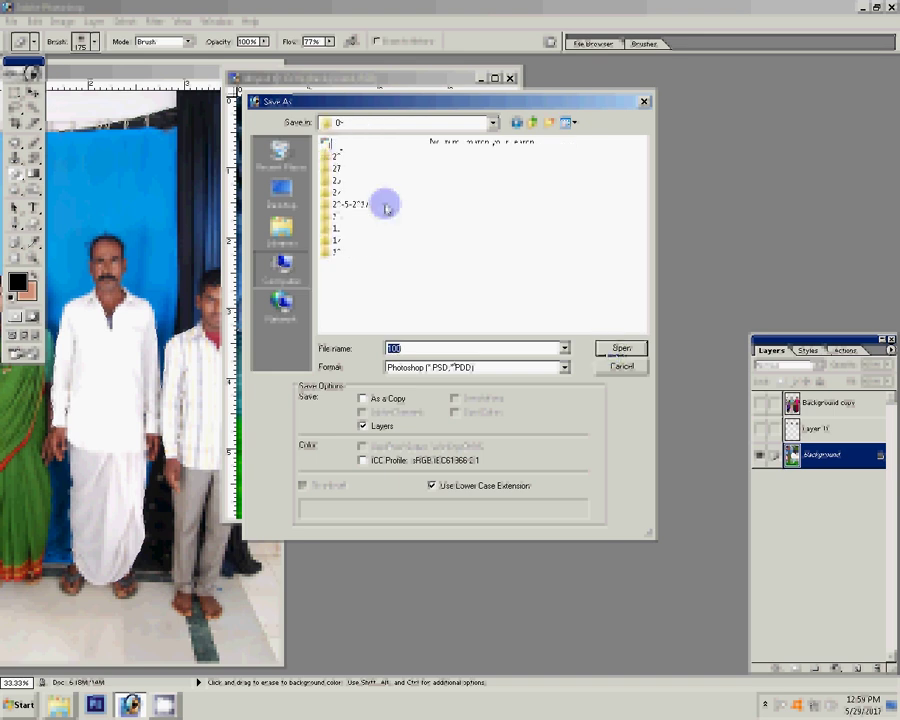
pyautogui.click(565, 367)
pyautogui.click(456, 462)
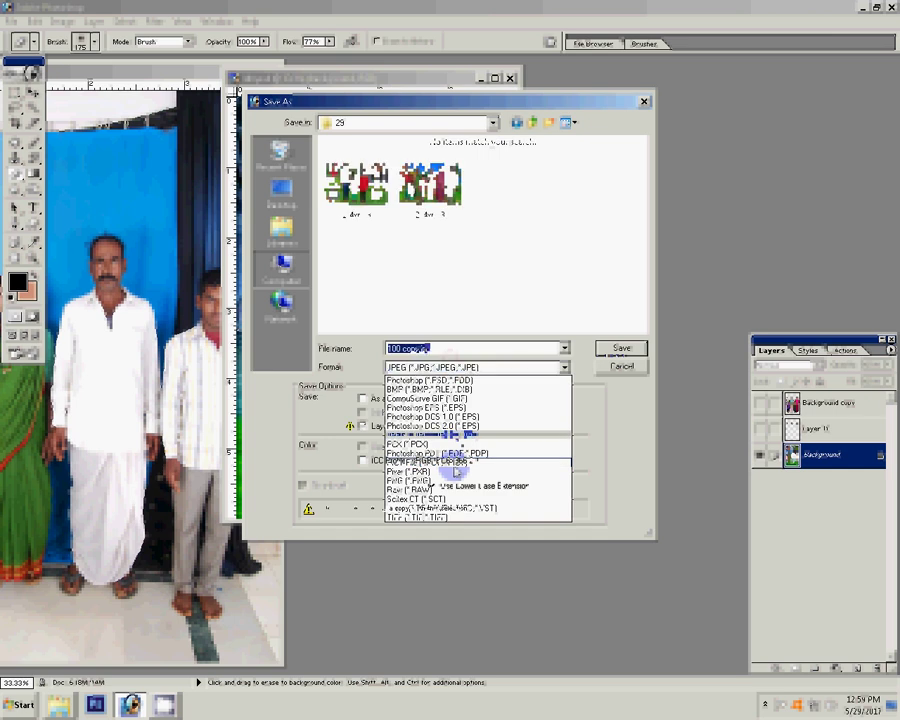
pyautogui.write('3')
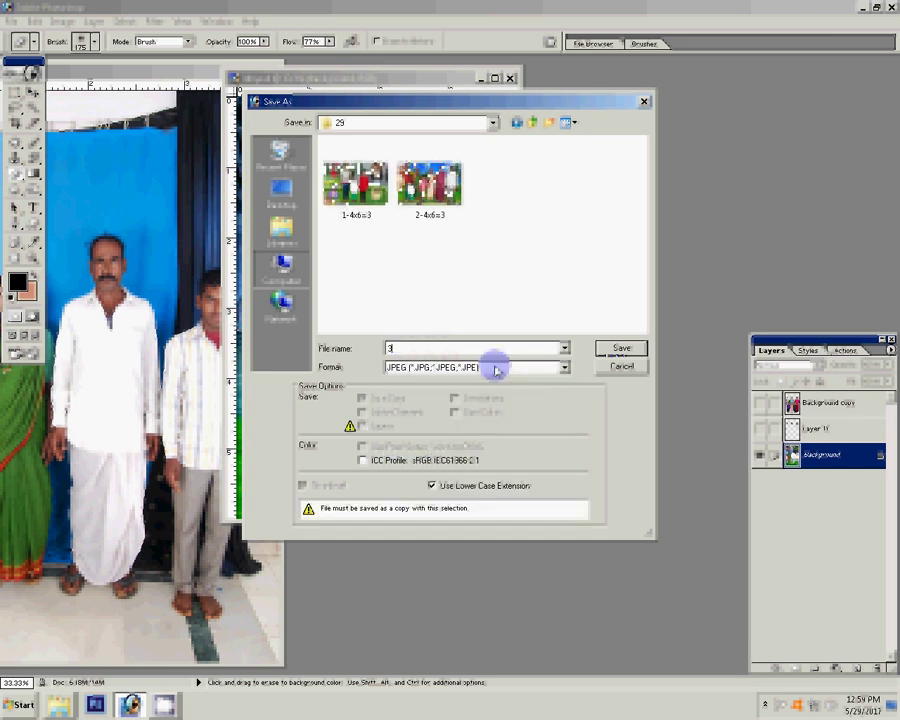
pyautogui.write('-4x6')
pyautogui.write('=3')
pyautogui.press('Return')
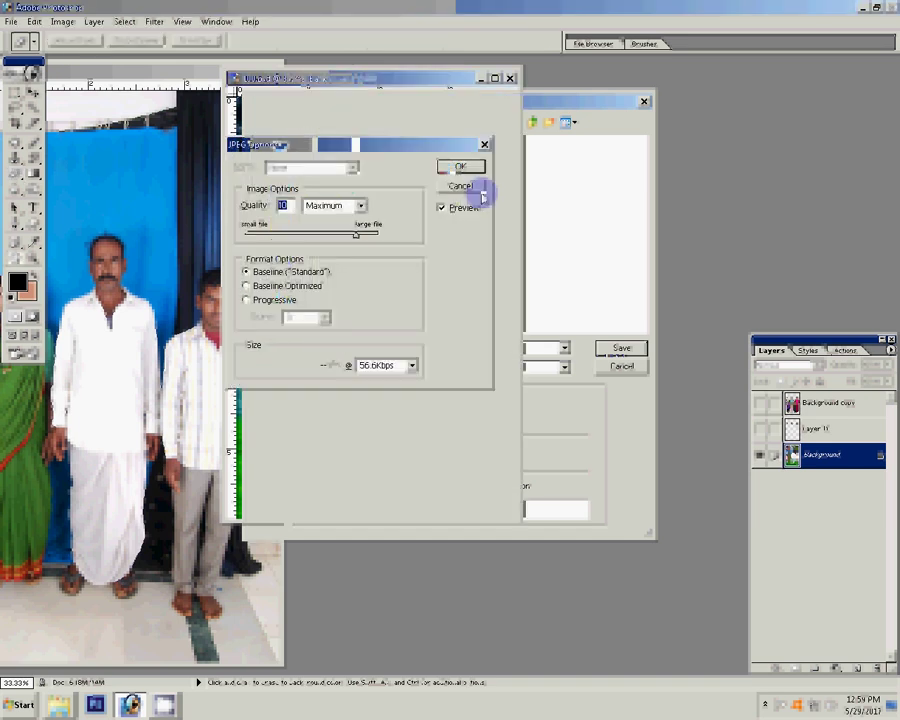
pyautogui.click(480, 188)
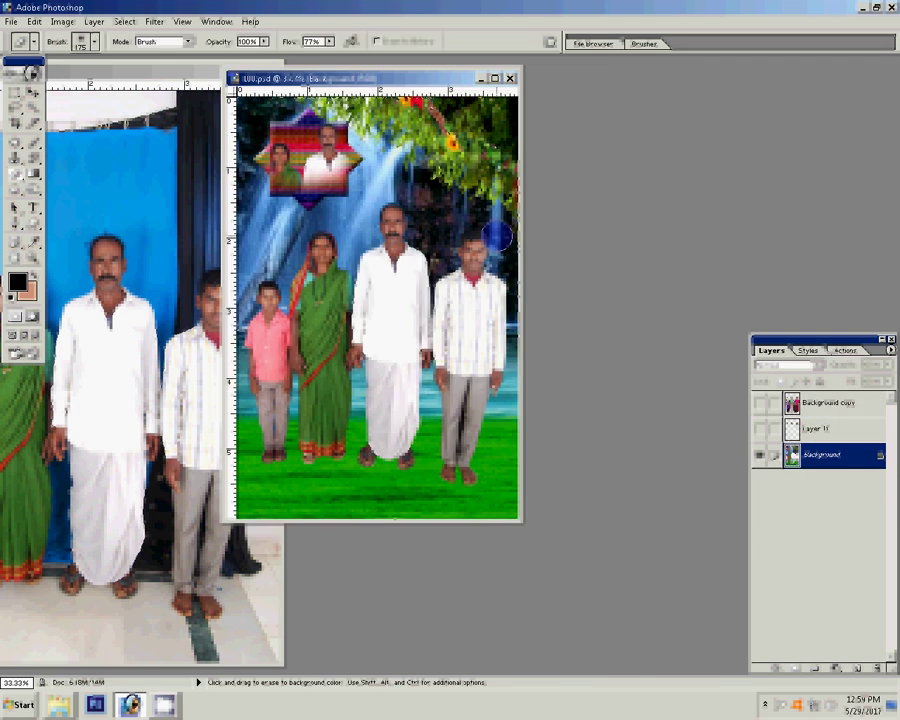
# Step: Close the 100.psd document, answering the save prompt
pyautogui.hotkey('shift', 'e')
pyautogui.hotkey('ctrl', 'w')
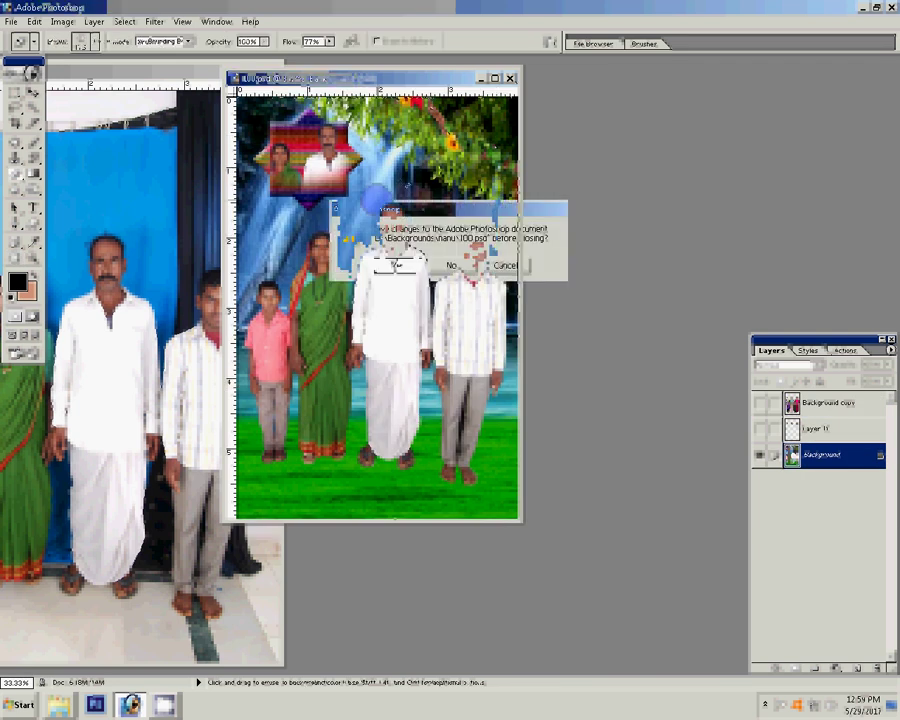
pyautogui.click(436, 263)
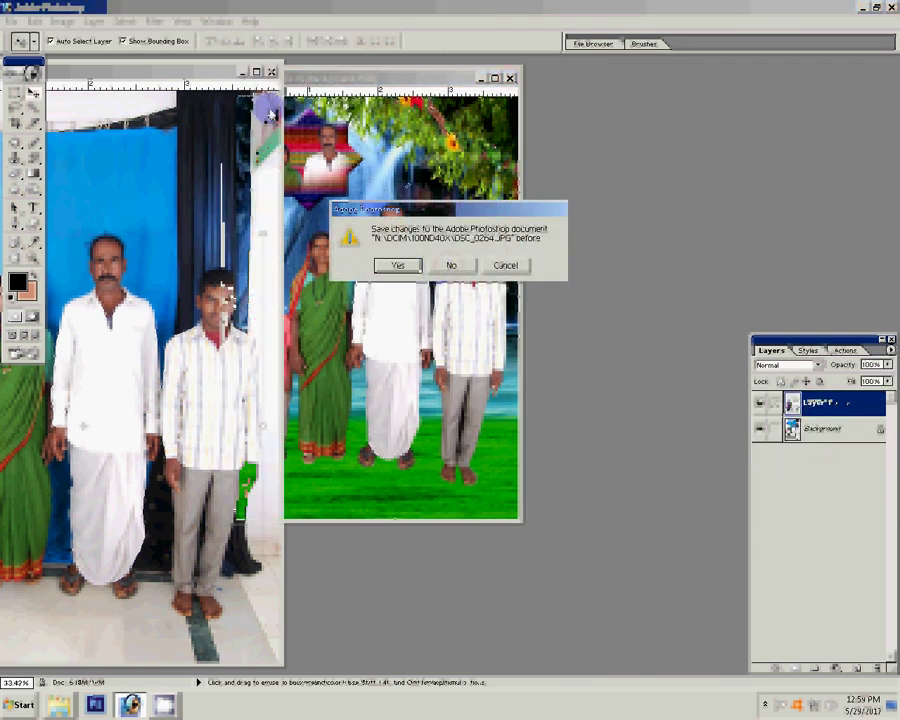